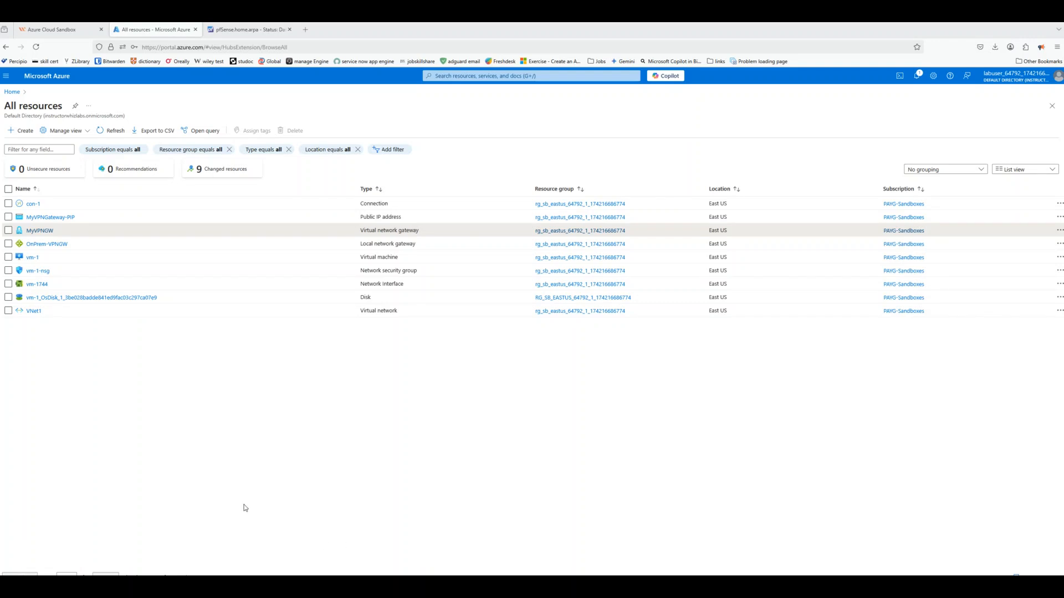
Examine the subnets of VNet1 and the configuration of the MyVPNGW virtual network gateway, highlighting its public IP address
{"action": "left_click", "coordinate": [32, 314]}
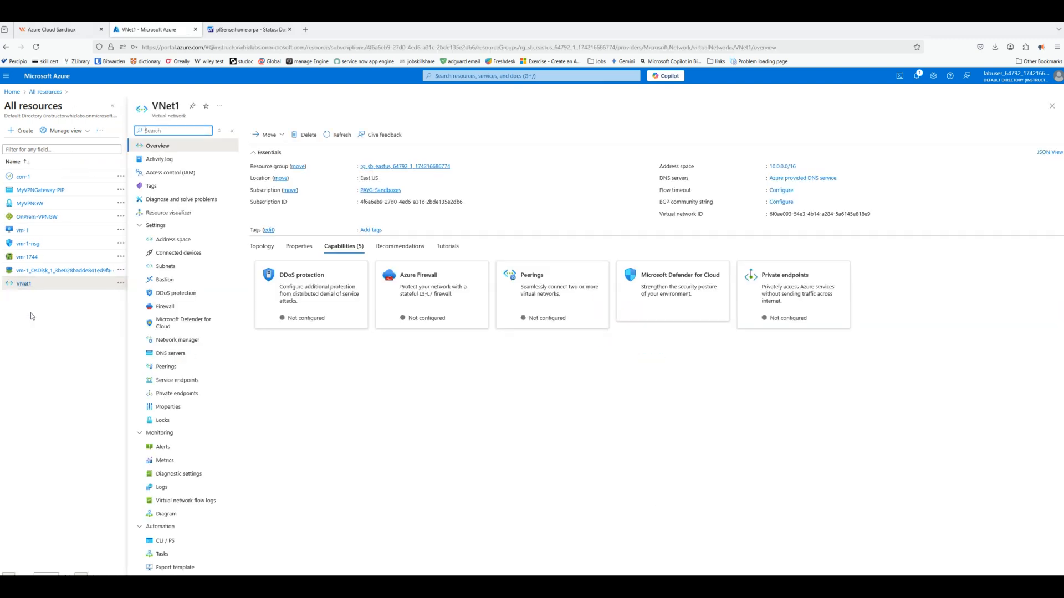
{"action": "left_click", "coordinate": [173, 268]}
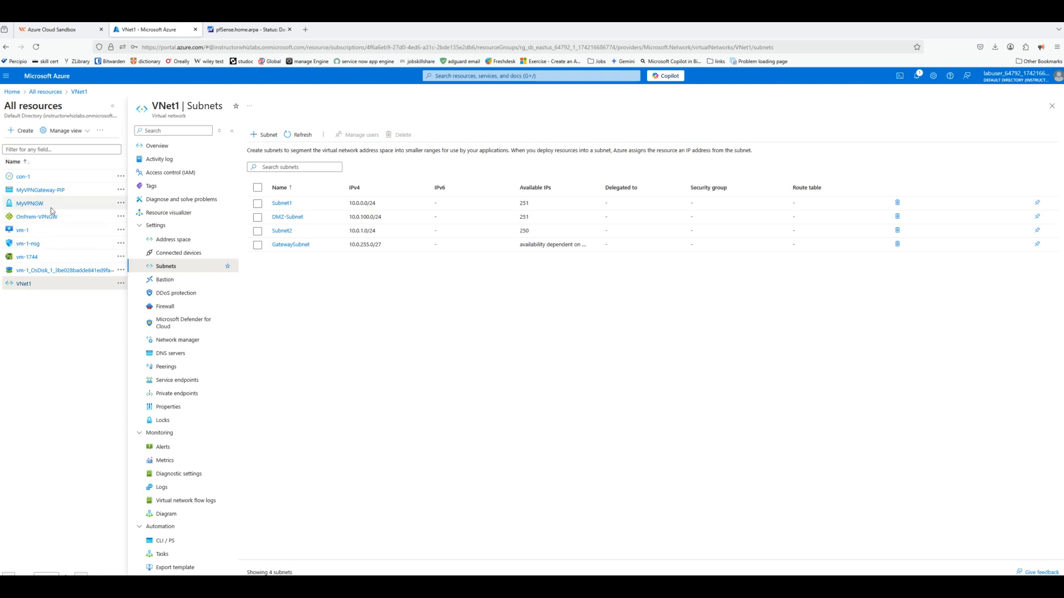
{"action": "left_click", "coordinate": [23, 205]}
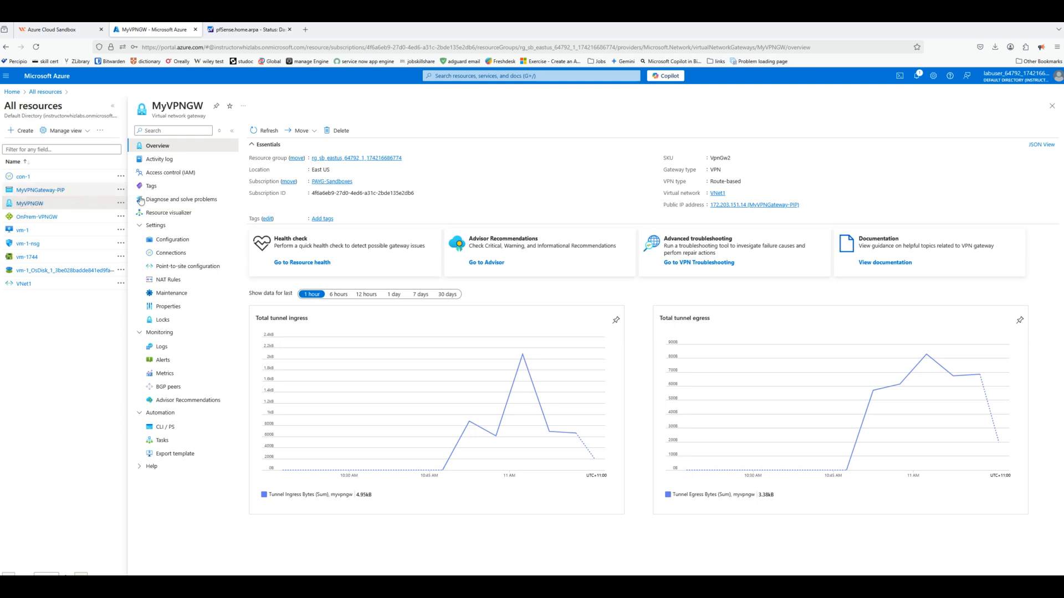
{"action": "left_click", "coordinate": [186, 245]}
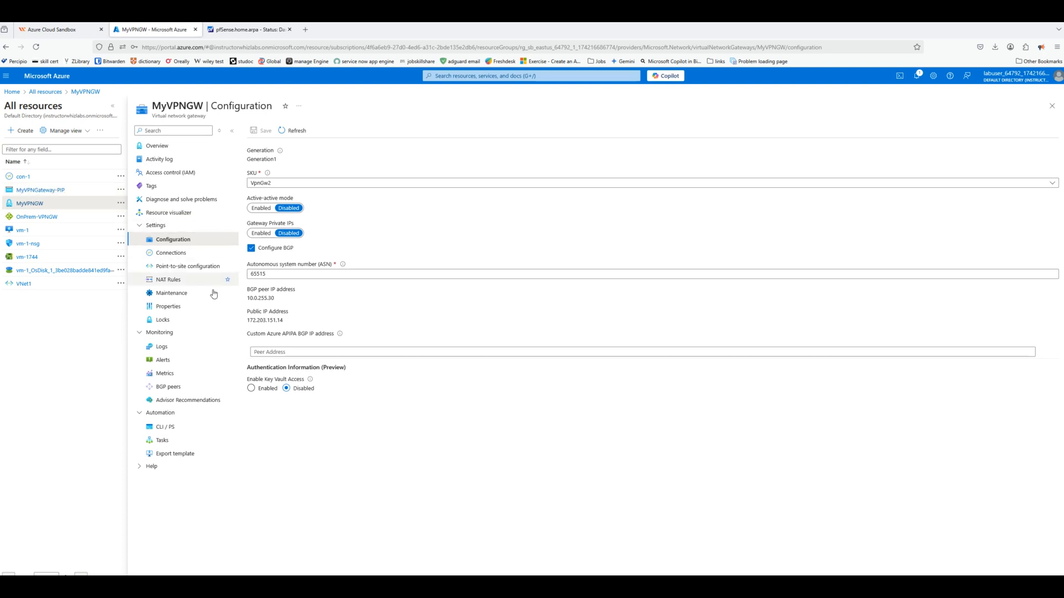
{"action": "left_click_drag", "start_coordinate": [247, 321], "coordinate": [284, 321]}
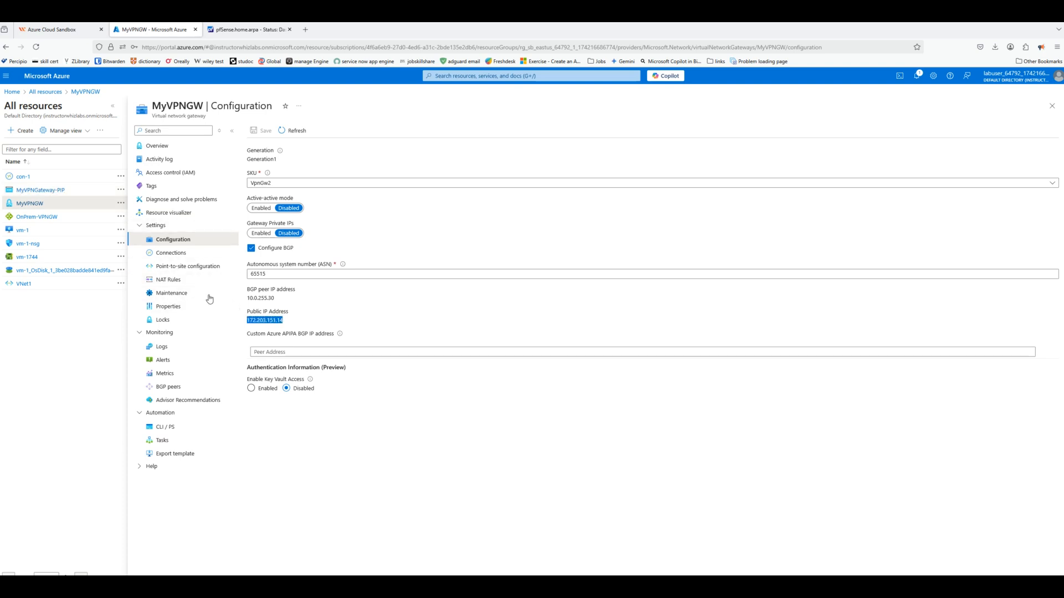
Examine the configuration of the OnPrem-VPNGW local network gateway and of the con-1 connection
{"action": "left_click", "coordinate": [41, 219]}
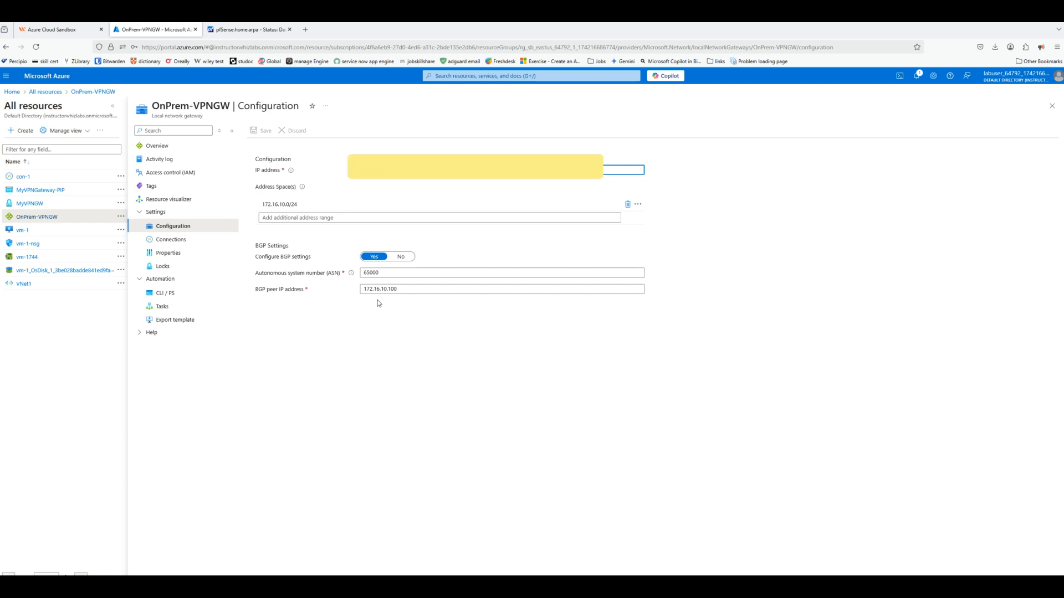
{"action": "left_click", "coordinate": [24, 177]}
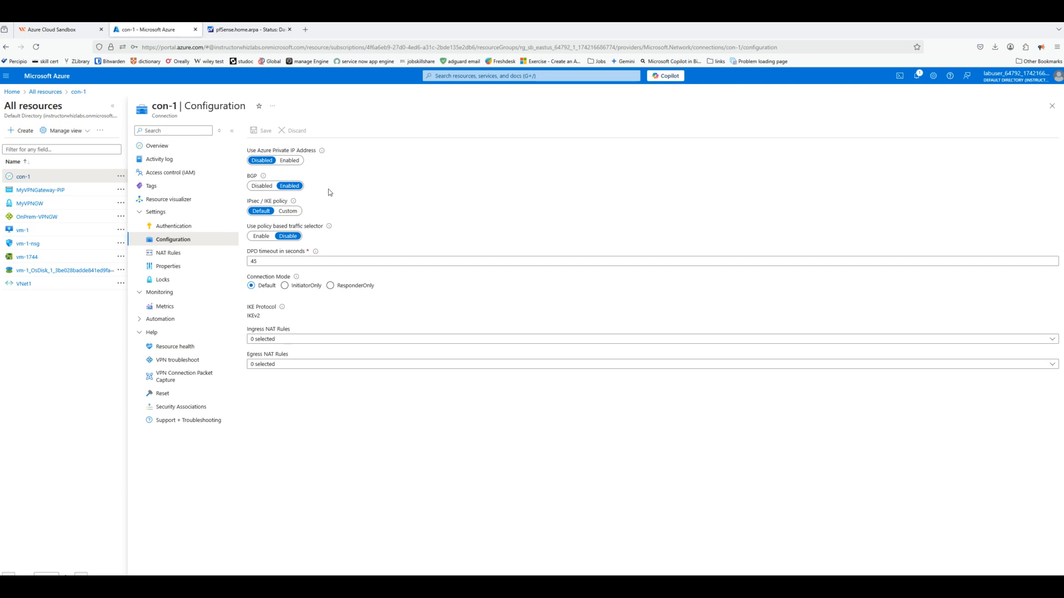
Examine the BGP peers and learned routes of the MyVPNGW virtual network gateway
{"action": "left_click", "coordinate": [29, 204]}
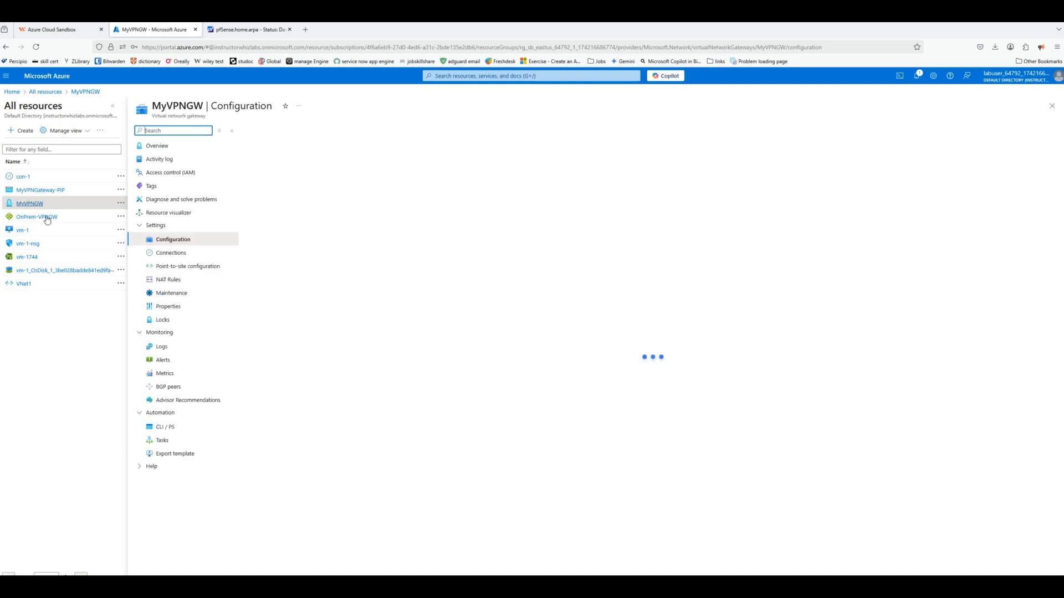
{"action": "left_click", "coordinate": [165, 391]}
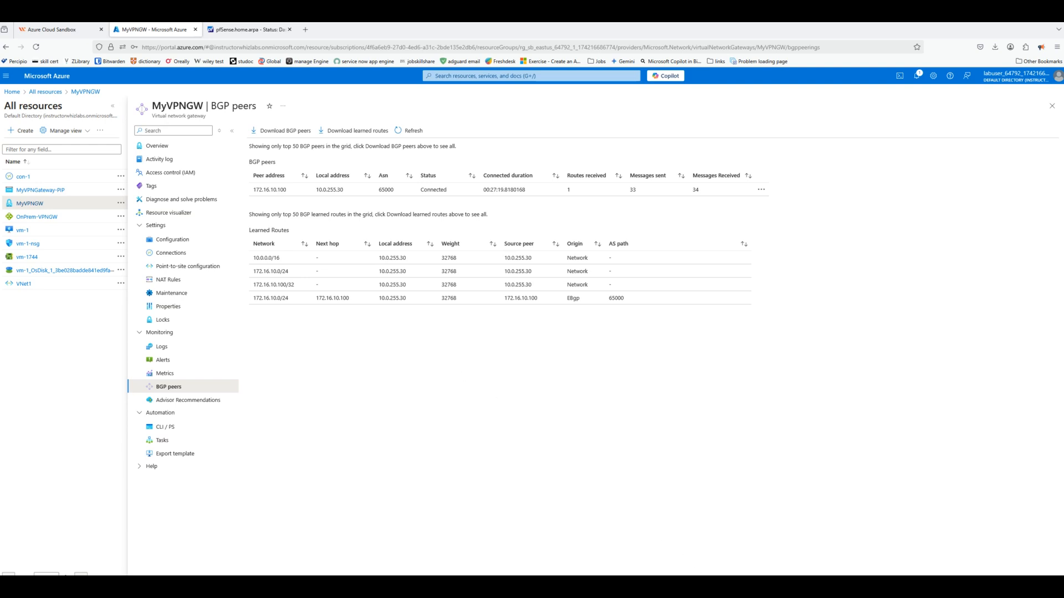
Check the PFSense virtual machine's console in VMware, and return to the browser to view the pfSense dashboard
{"action": "mouse_move", "coordinate": [689, 587]}
{"action": "left_click", "coordinate": [704, 561]}
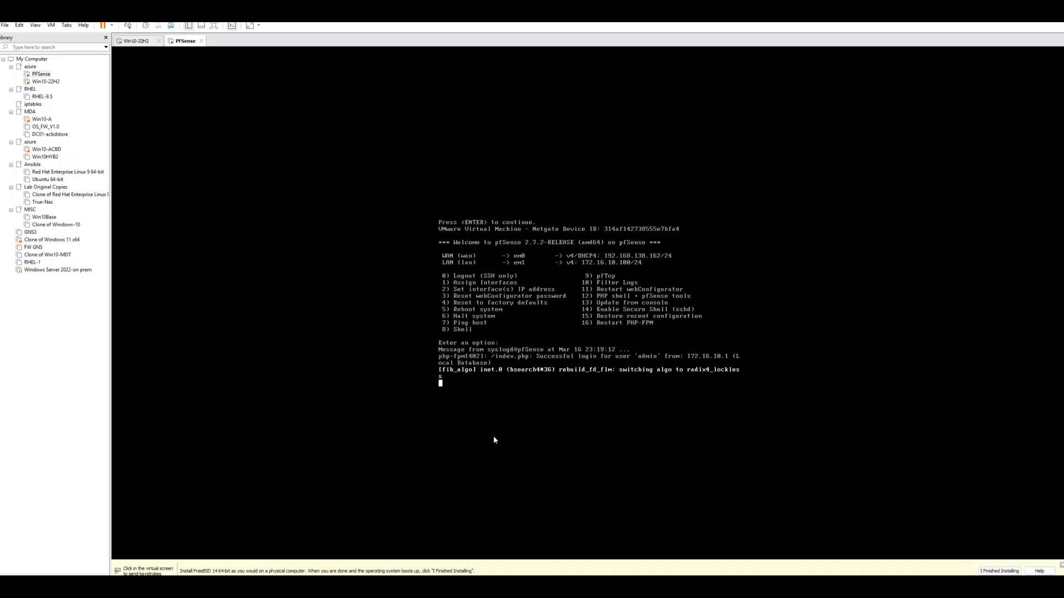
{"action": "left_click", "coordinate": [669, 586]}
{"action": "left_click", "coordinate": [241, 30]}
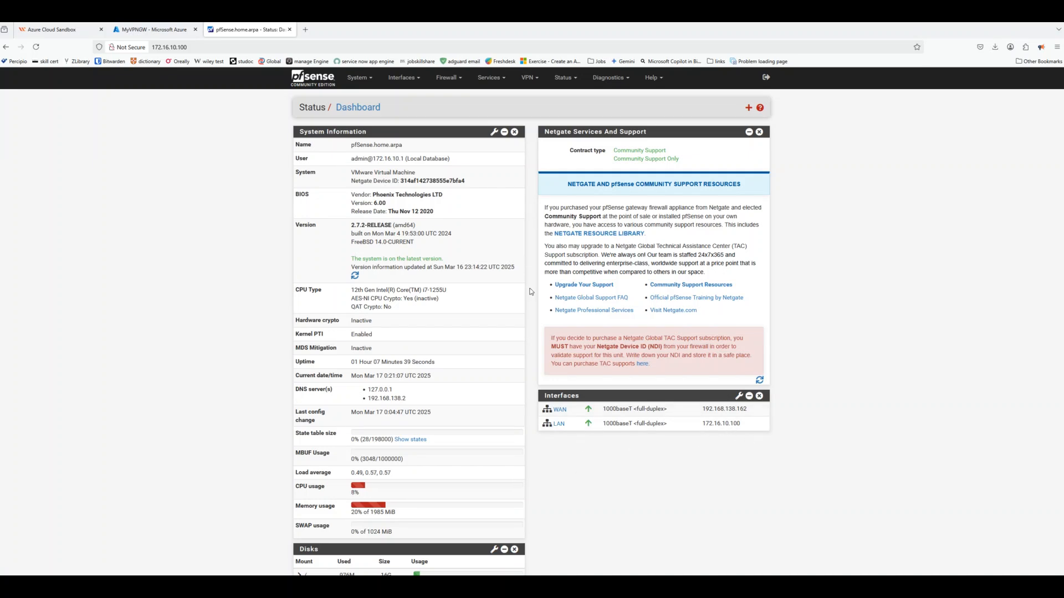
Search the available packages in pfSense's package manager for "frr"
{"action": "left_click", "coordinate": [500, 83]}
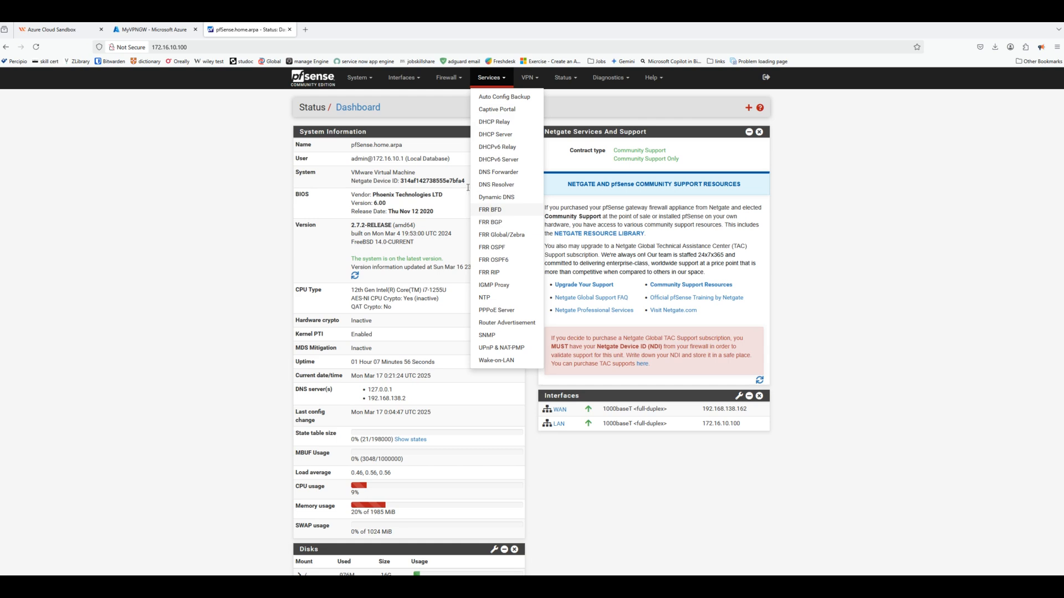
{"action": "left_click", "coordinate": [359, 79]}
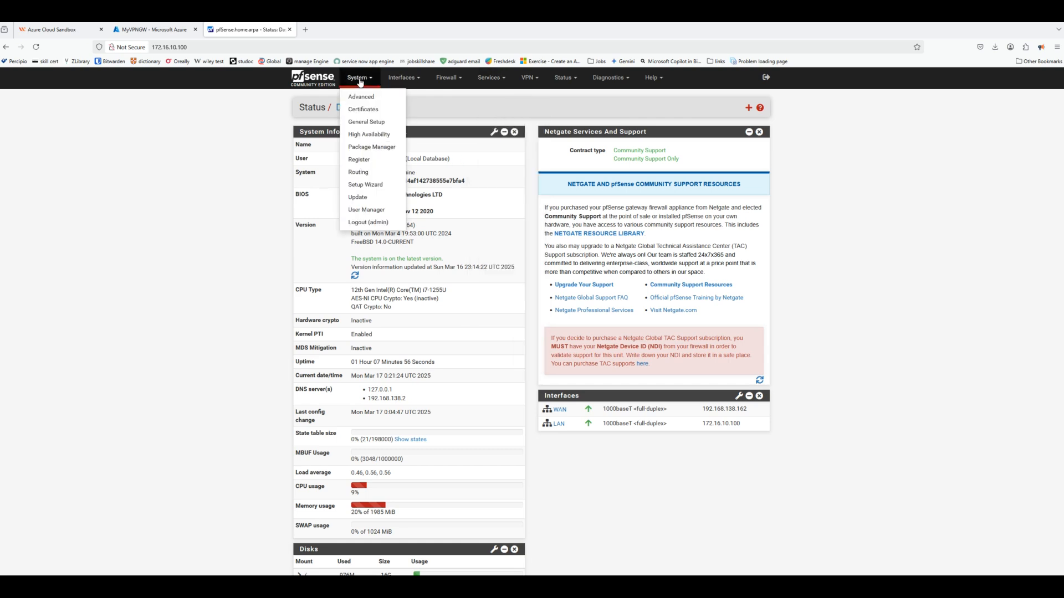
{"action": "left_click", "coordinate": [367, 147]}
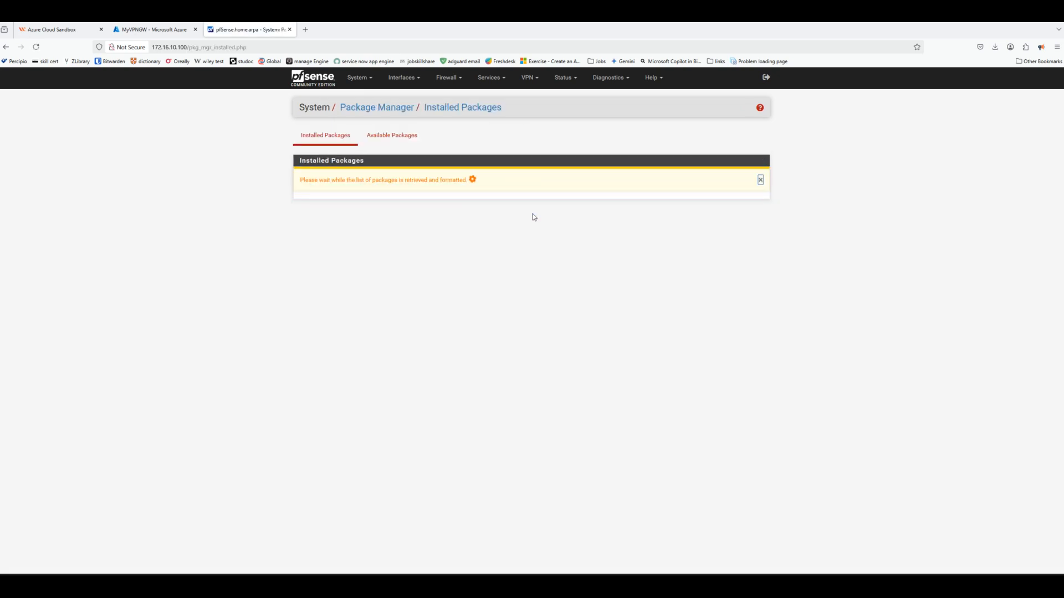
{"action": "left_click", "coordinate": [386, 137]}
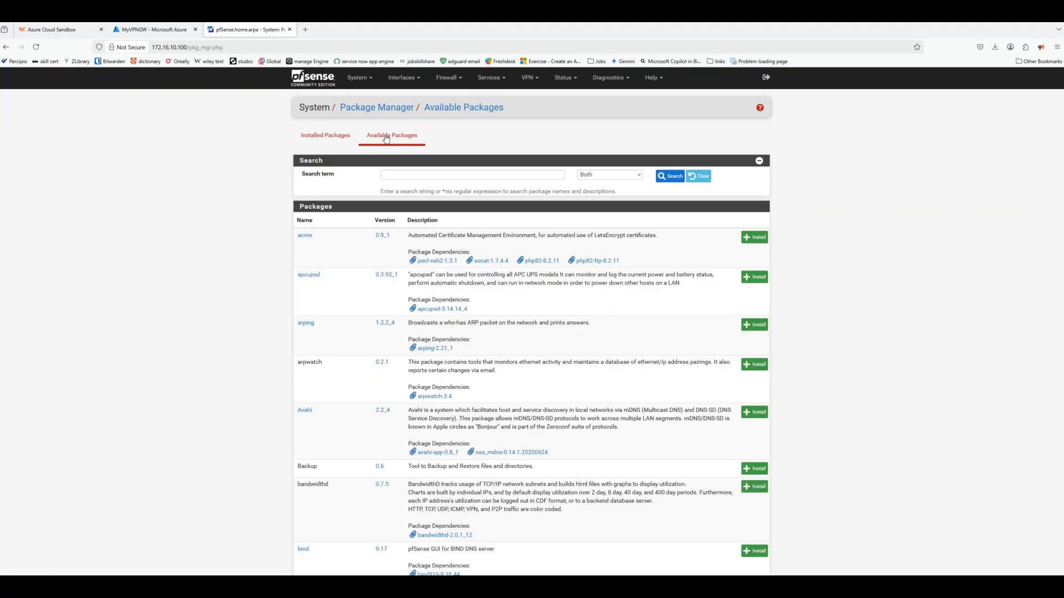
{"action": "left_click", "coordinate": [397, 177]}
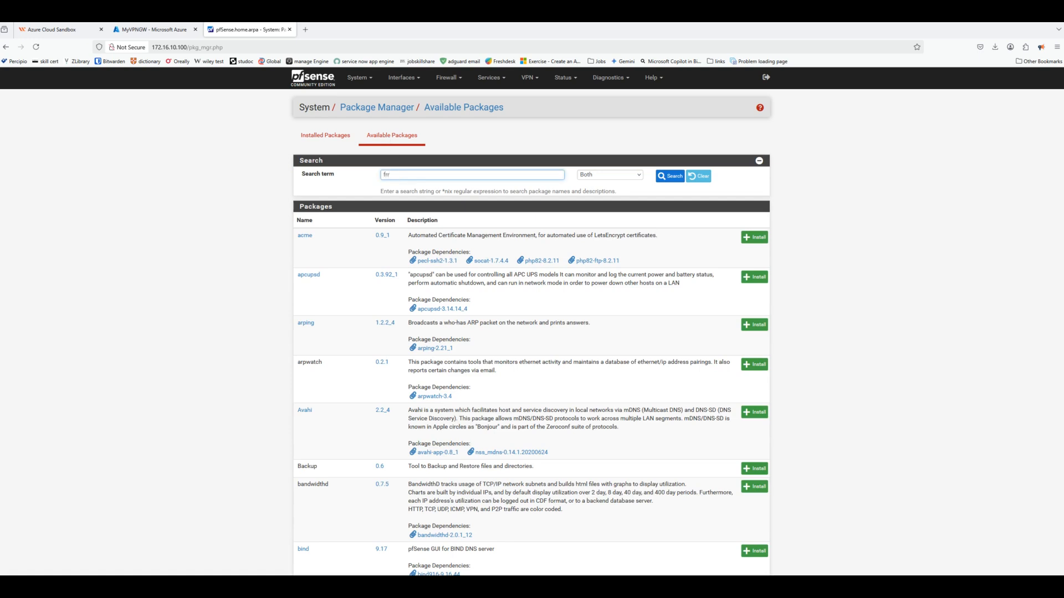
{"action": "left_click", "coordinate": [674, 179]}
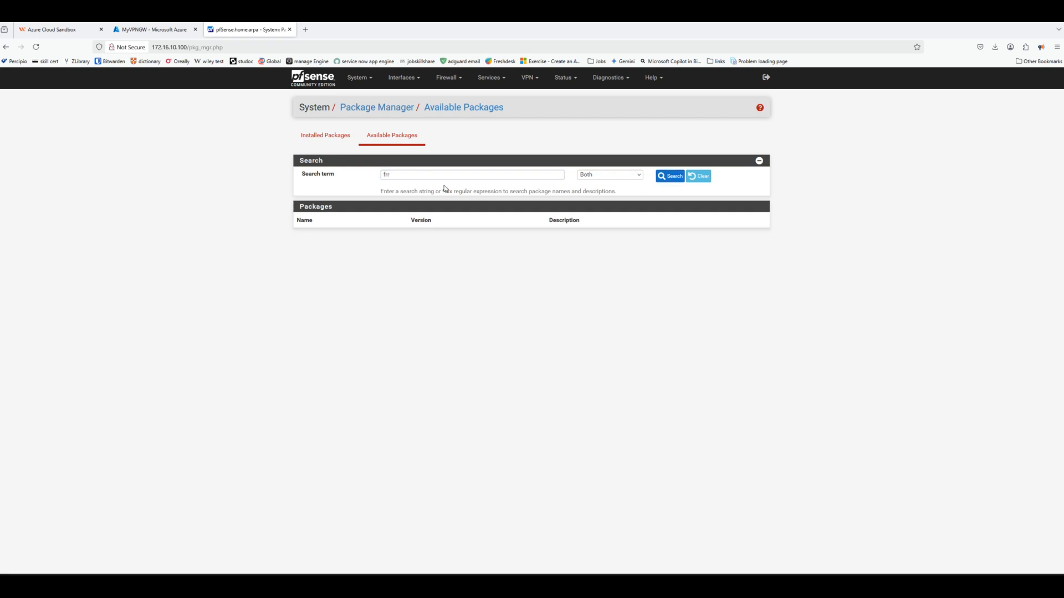
Shorten the available-package search to "fr", clear the term, and check the list of installed packages
{"action": "left_click", "coordinate": [411, 177]}
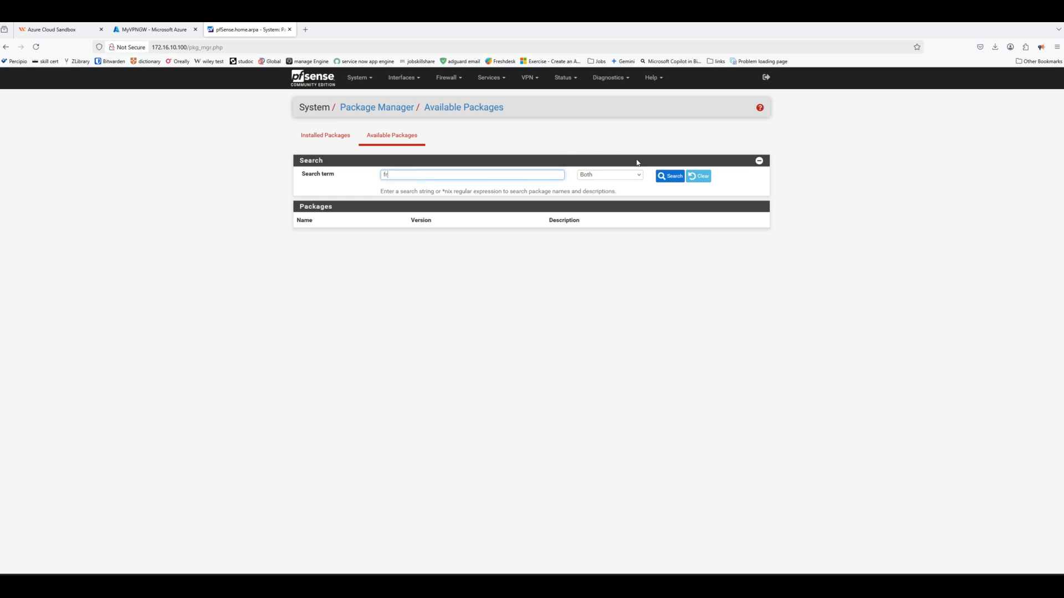
{"action": "left_click", "coordinate": [672, 177]}
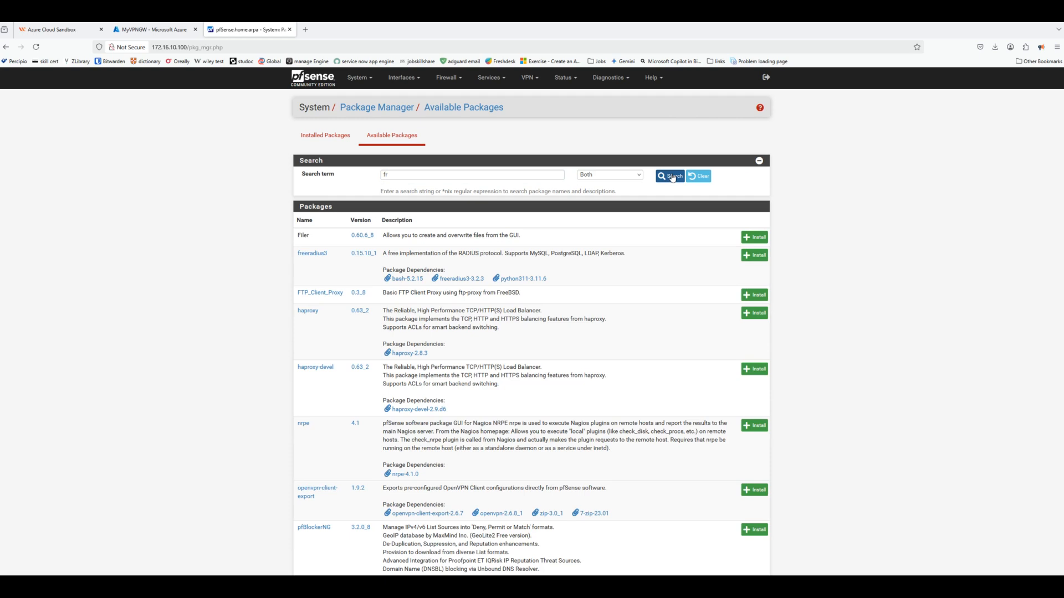
{"action": "left_click_drag", "start_coordinate": [398, 175], "coordinate": [372, 174]}
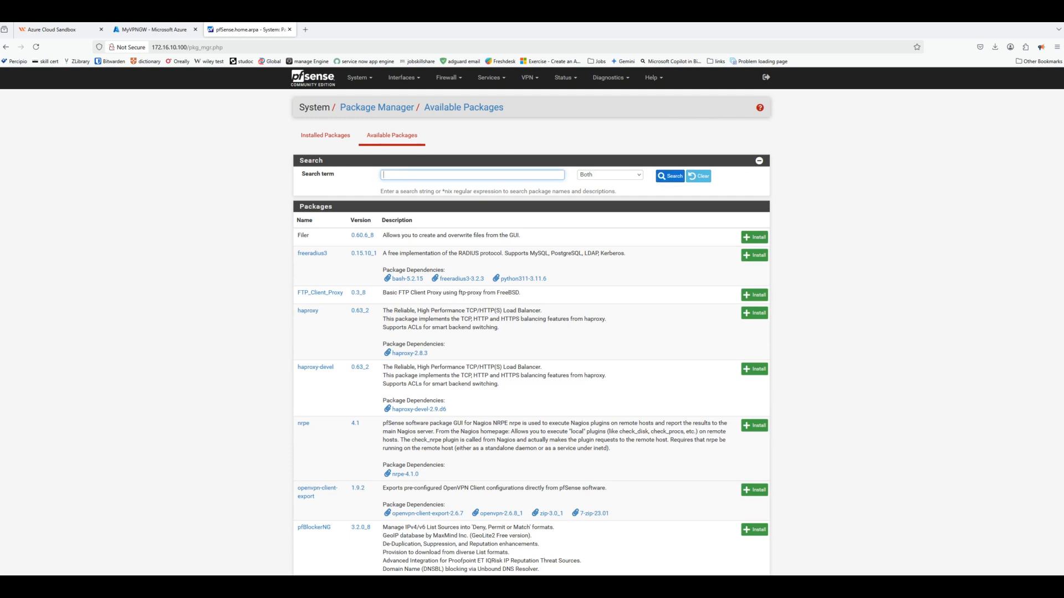
{"action": "left_click", "coordinate": [327, 136]}
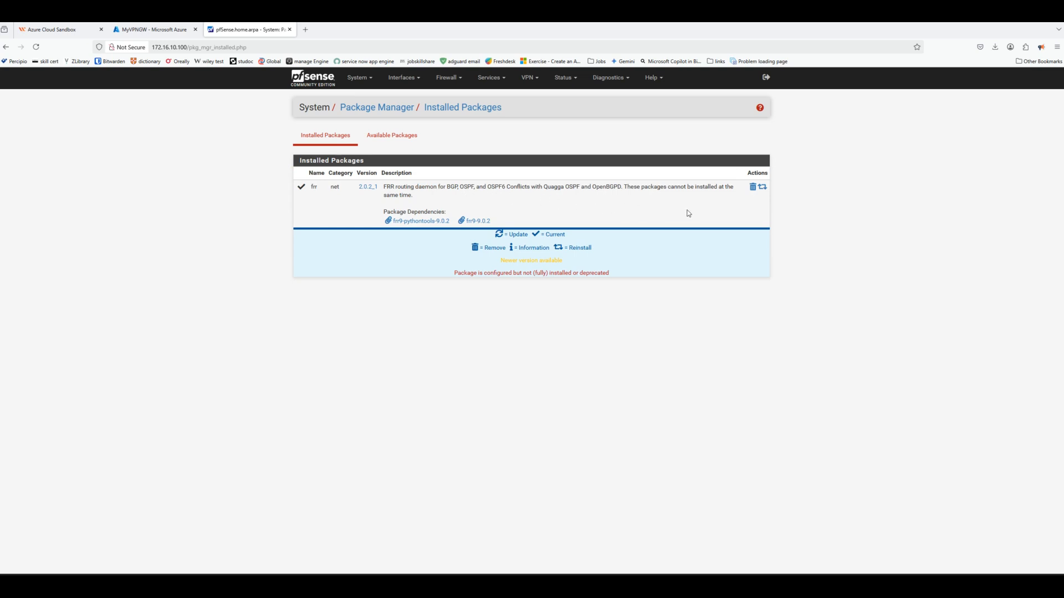
Return to the available packages, search for "fr" and look through the matching packages
{"action": "left_click", "coordinate": [414, 142]}
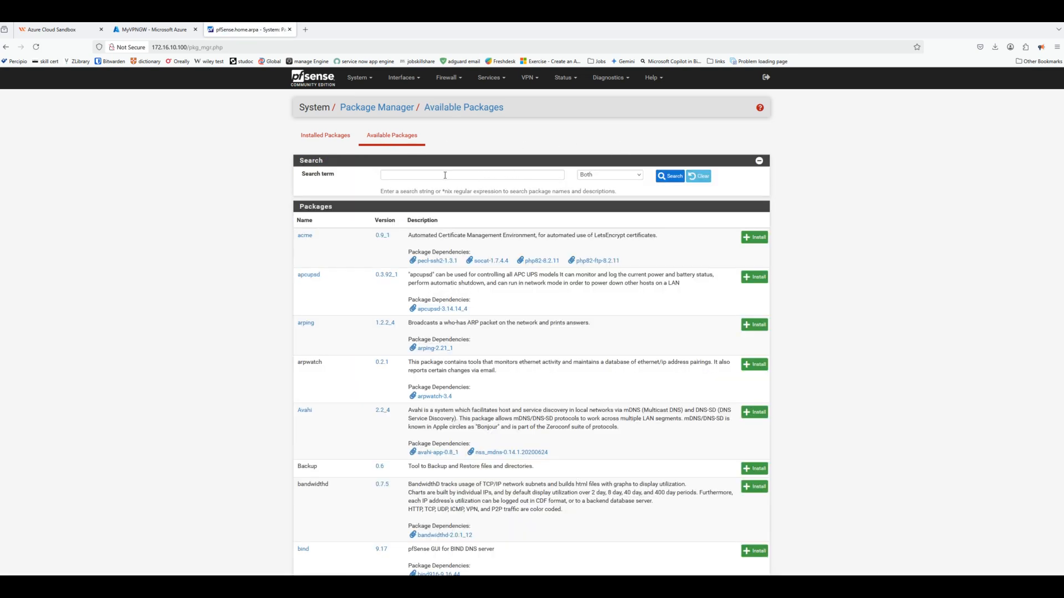
{"action": "left_click", "coordinate": [445, 176]}
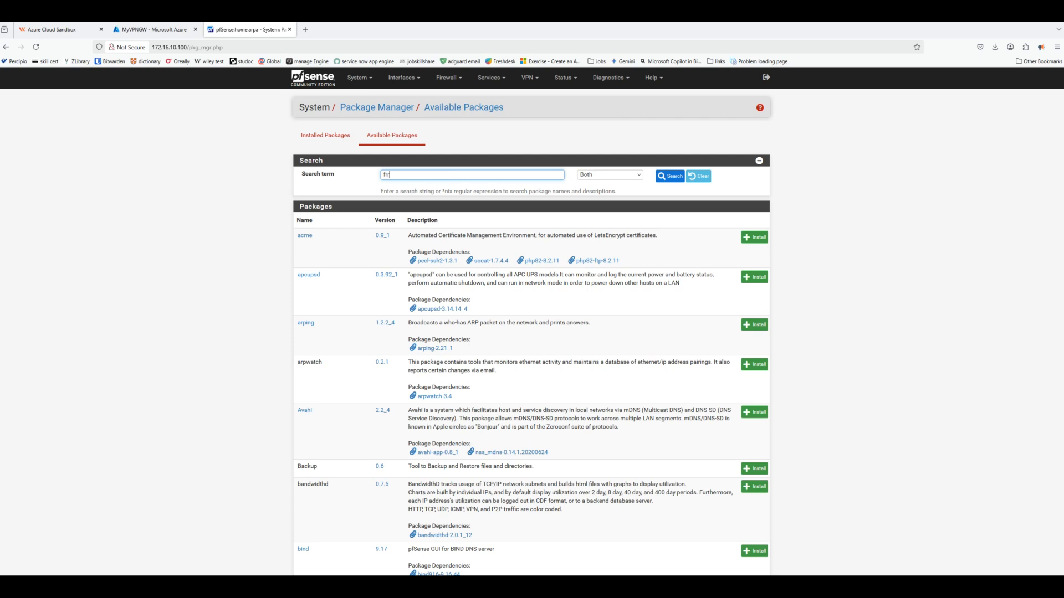
{"action": "left_click", "coordinate": [672, 181]}
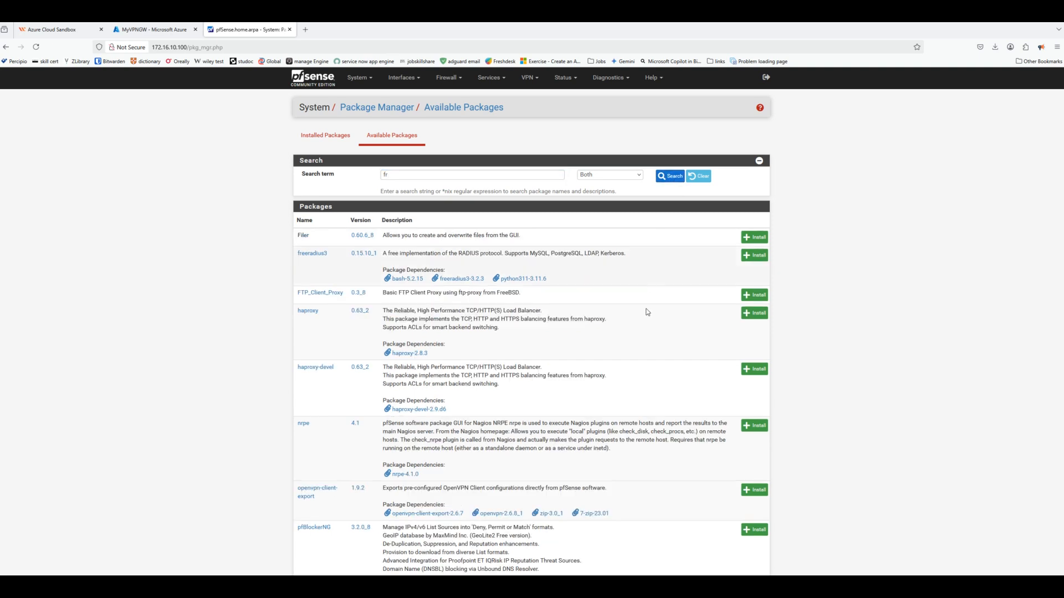
{"action": "scroll", "coordinate": [648, 312], "scroll_direction": "down", "scroll_amount": 3}
{"action": "scroll", "coordinate": [632, 376], "scroll_direction": "up", "scroll_amount": 3}
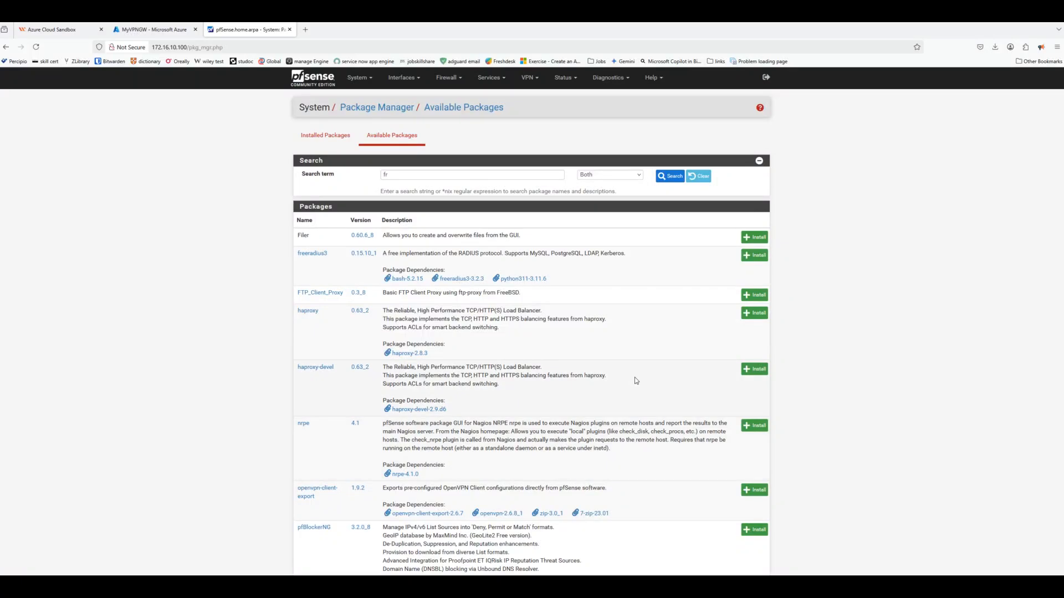
Search the available packages for "nrpe" and clear the search term
{"action": "left_click", "coordinate": [405, 176]}
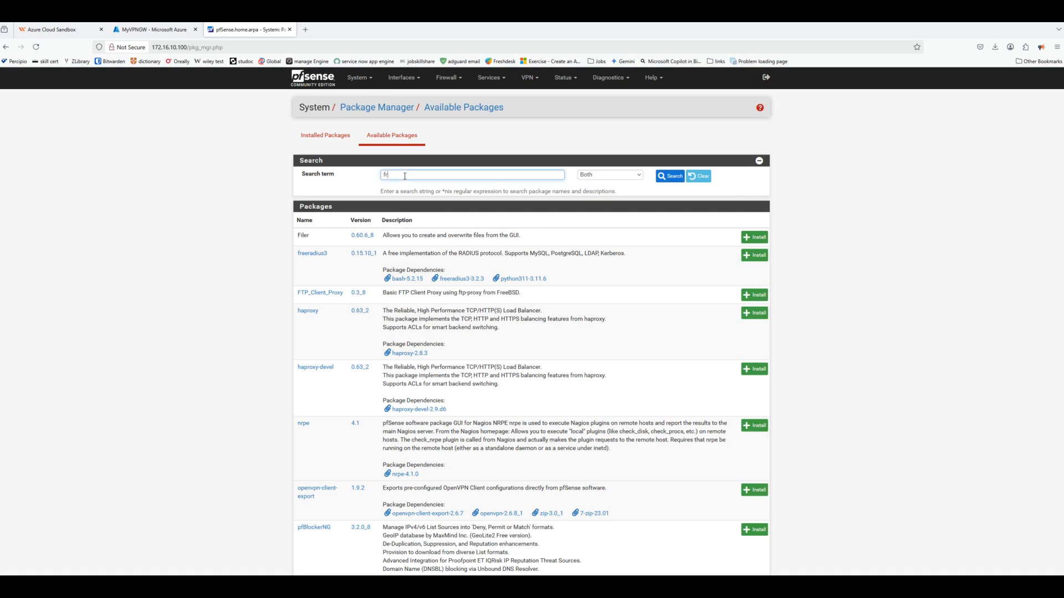
{"action": "key", "text": "BackSpace"}
{"action": "key", "text": "BackSpace"}
{"action": "left_click", "coordinate": [671, 177]}
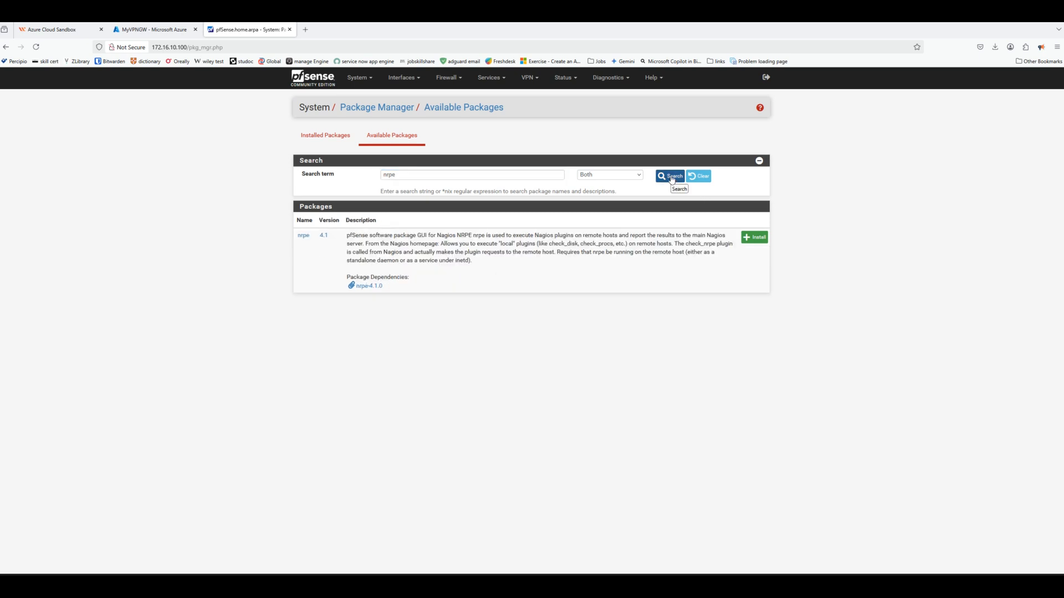
{"action": "left_click", "coordinate": [408, 173]}
{"action": "key", "text": "BackSpace"}
{"action": "key", "text": "BackSpace"}
{"action": "key", "text": "BackSpace"}
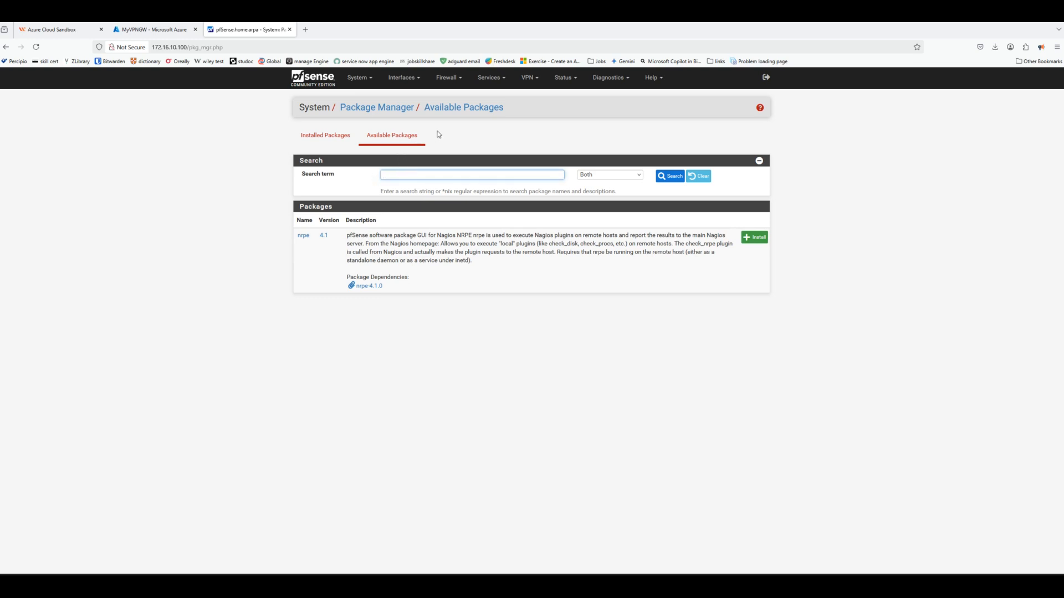
Open the FRR Global/Zebra service settings and review the general, logging, route handling and next hop tracking options
{"action": "left_click", "coordinate": [491, 80]}
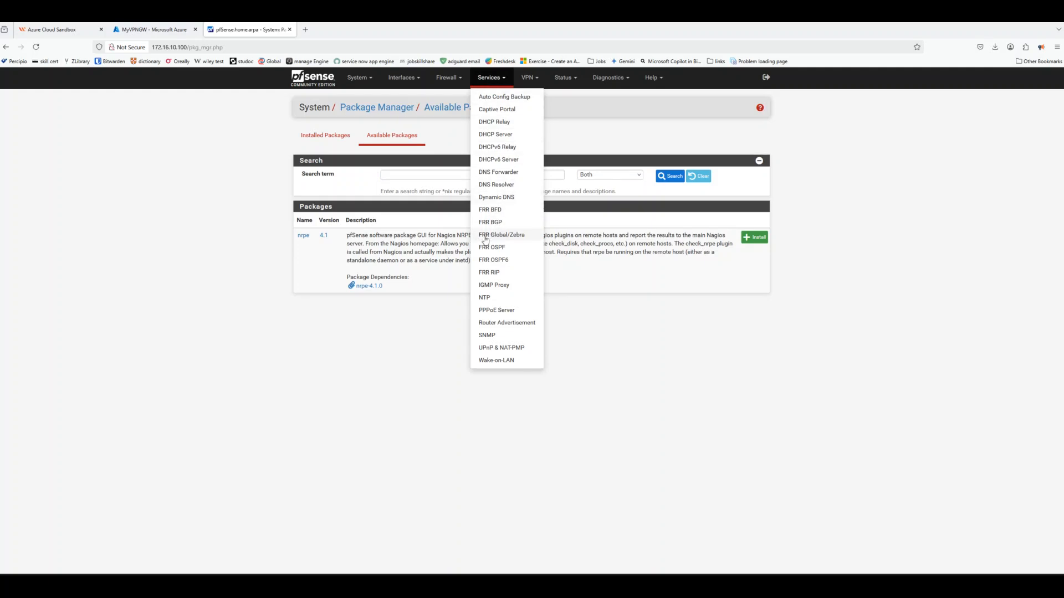
{"action": "left_click", "coordinate": [511, 234]}
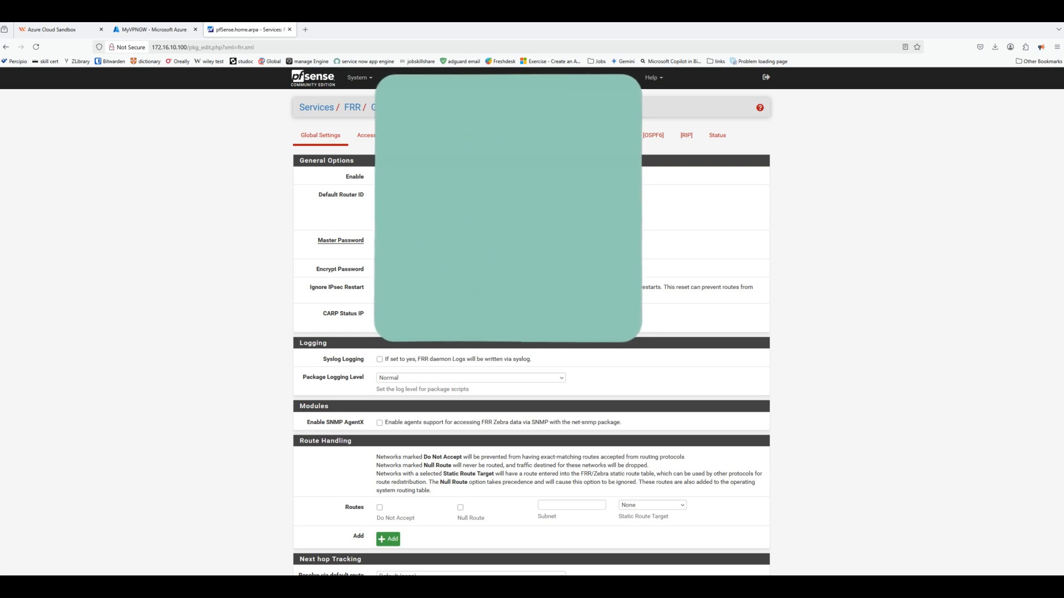
{"action": "scroll", "coordinate": [532, 322], "scroll_direction": "down", "scroll_amount": 3}
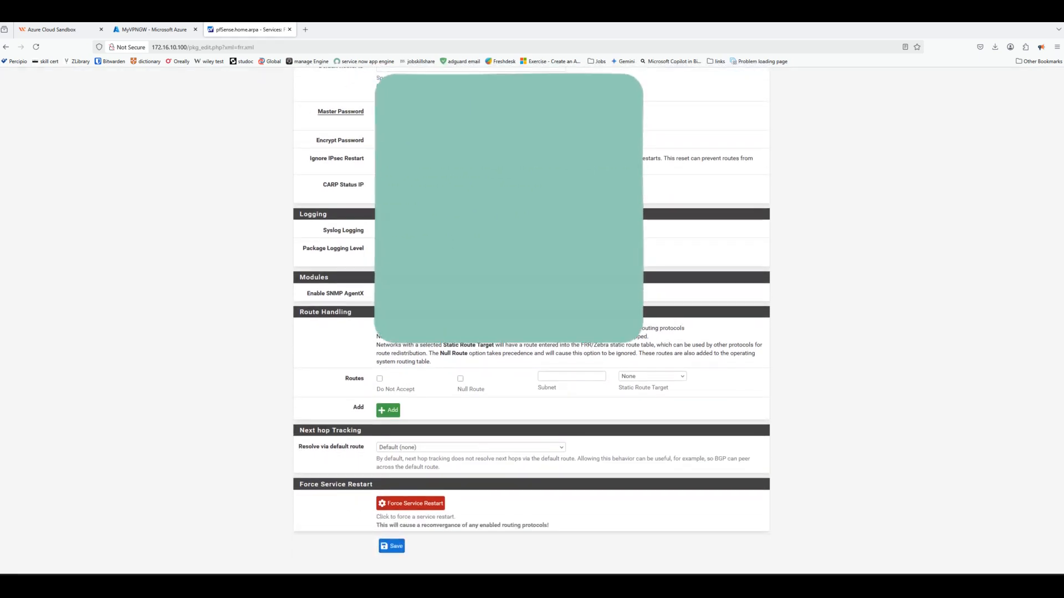
{"action": "scroll", "coordinate": [532, 321], "scroll_direction": "up", "scroll_amount": 3}
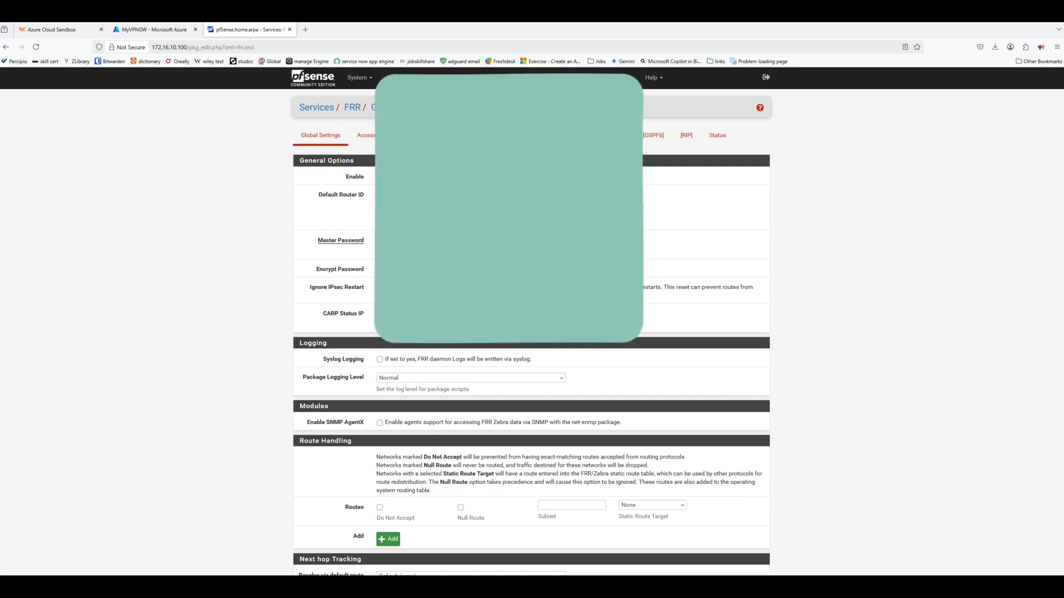
Open the Allow-All-Traffic entry in the FRR route maps and review its action, sequence, matching and BGP options
{"action": "left_click", "coordinate": [465, 139]}
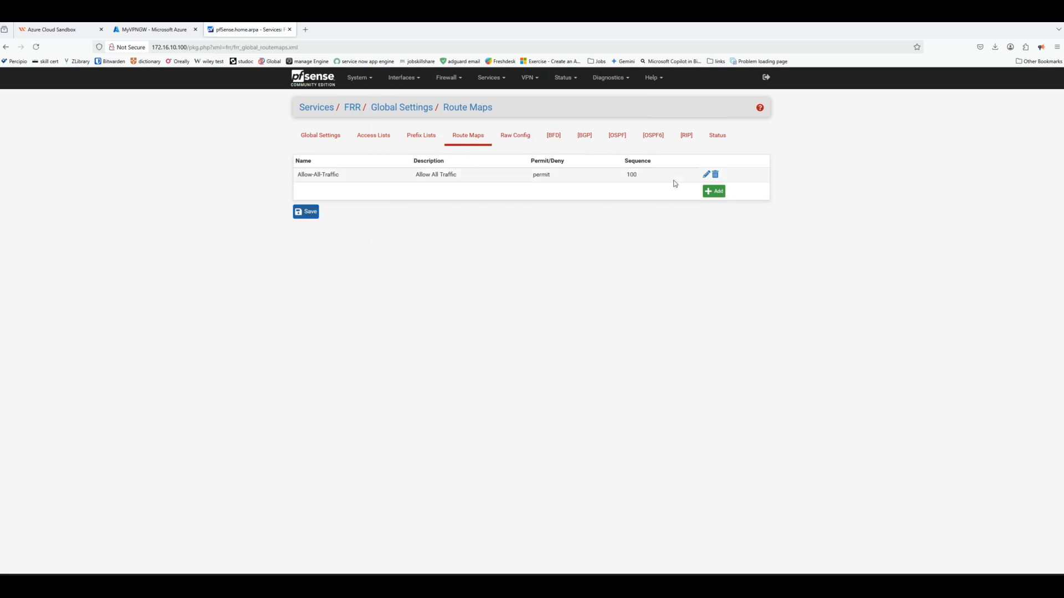
{"action": "left_click", "coordinate": [707, 174]}
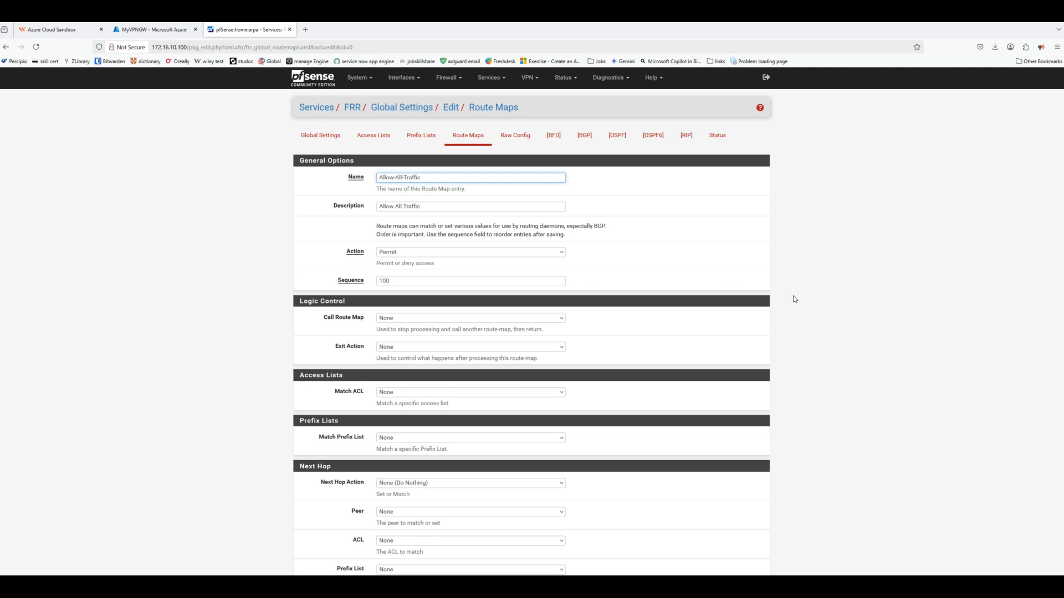
{"action": "scroll", "coordinate": [795, 299], "scroll_direction": "down", "scroll_amount": 3}
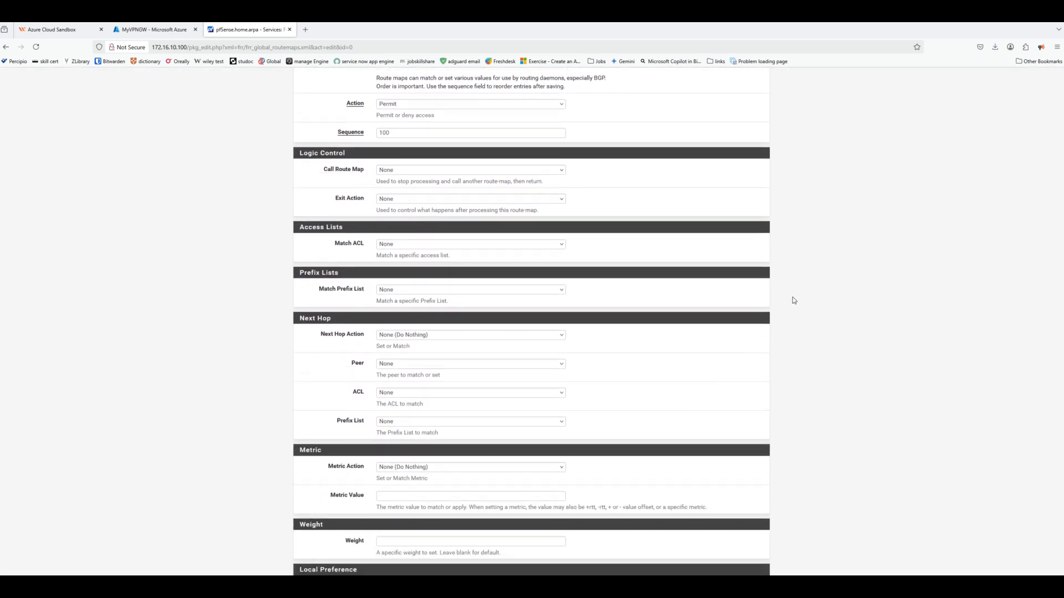
{"action": "scroll", "coordinate": [794, 300], "scroll_direction": "down", "scroll_amount": 1}
{"action": "scroll", "coordinate": [793, 300], "scroll_direction": "down", "scroll_amount": 4}
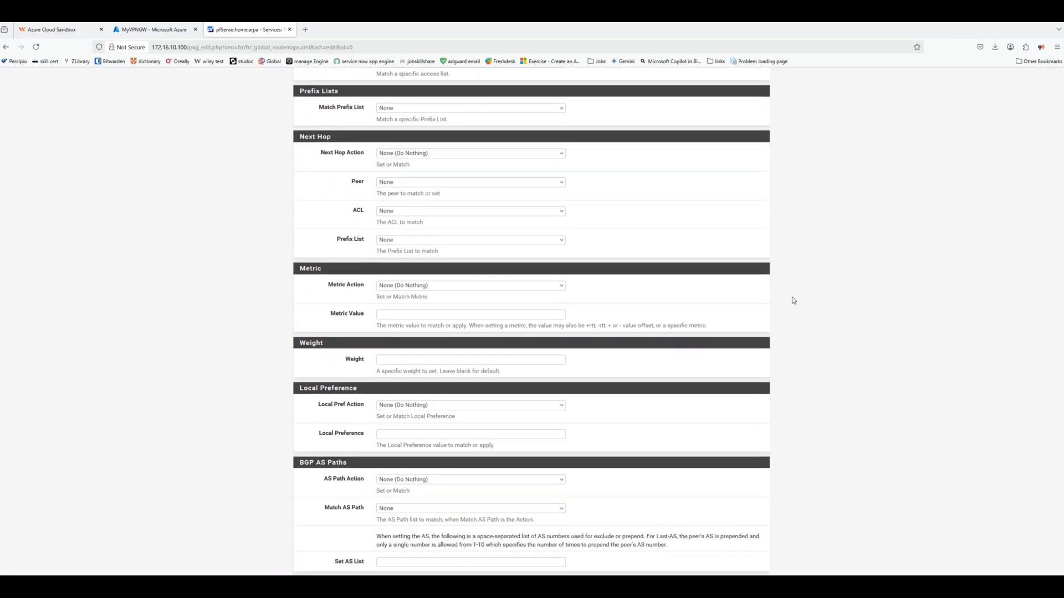
{"action": "scroll", "coordinate": [793, 300], "scroll_direction": "down", "scroll_amount": 4}
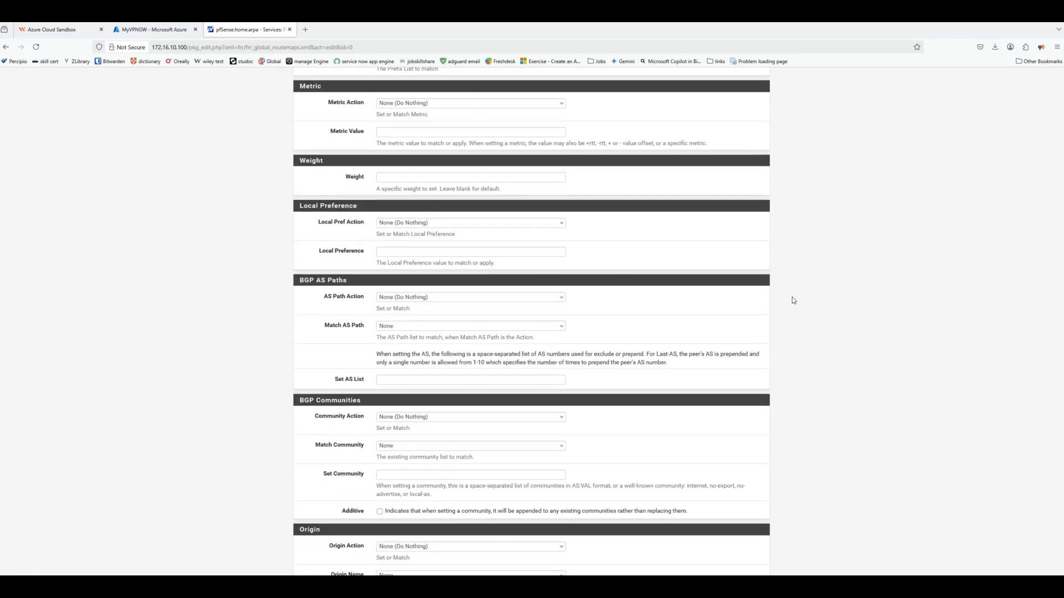
{"action": "scroll", "coordinate": [793, 300], "scroll_direction": "down", "scroll_amount": 1}
{"action": "scroll", "coordinate": [793, 300], "scroll_direction": "down", "scroll_amount": 1}
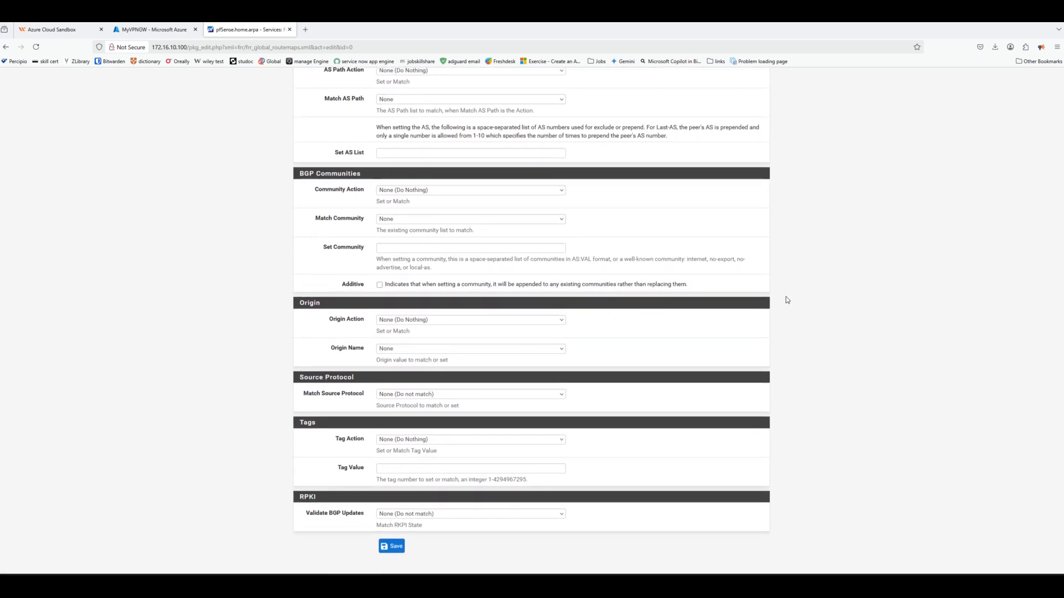
{"action": "scroll", "coordinate": [787, 300], "scroll_direction": "up", "scroll_amount": 4}
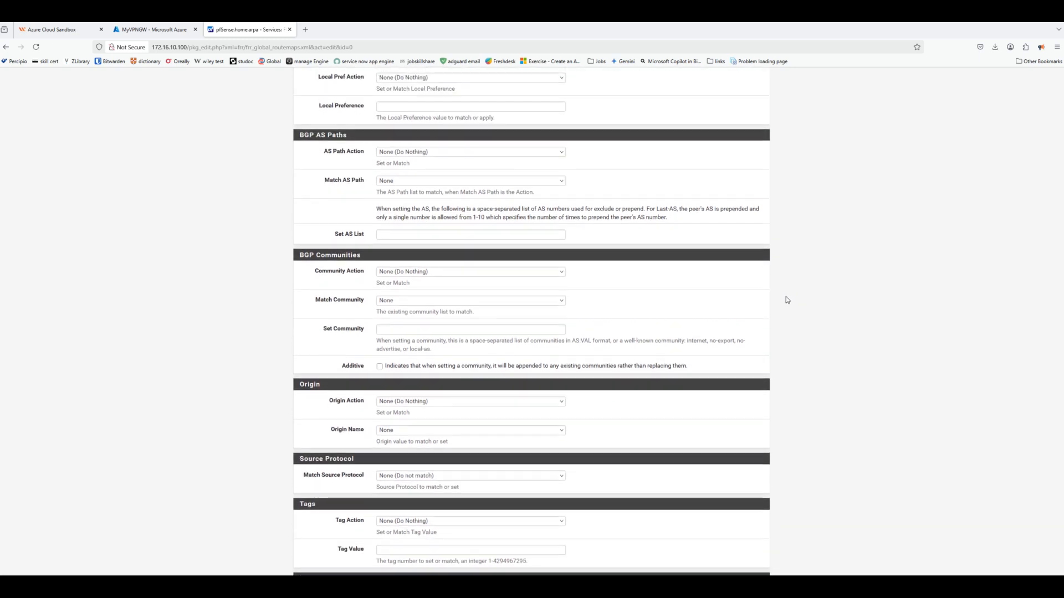
{"action": "scroll", "coordinate": [784, 300], "scroll_direction": "up", "scroll_amount": 3}
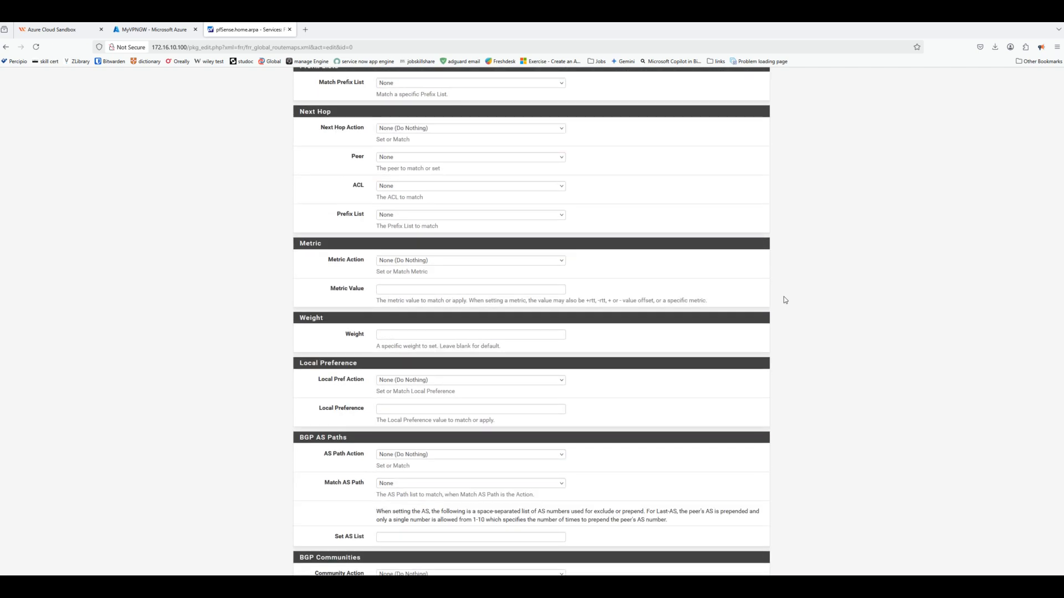
{"action": "scroll", "coordinate": [783, 300], "scroll_direction": "up", "scroll_amount": 3}
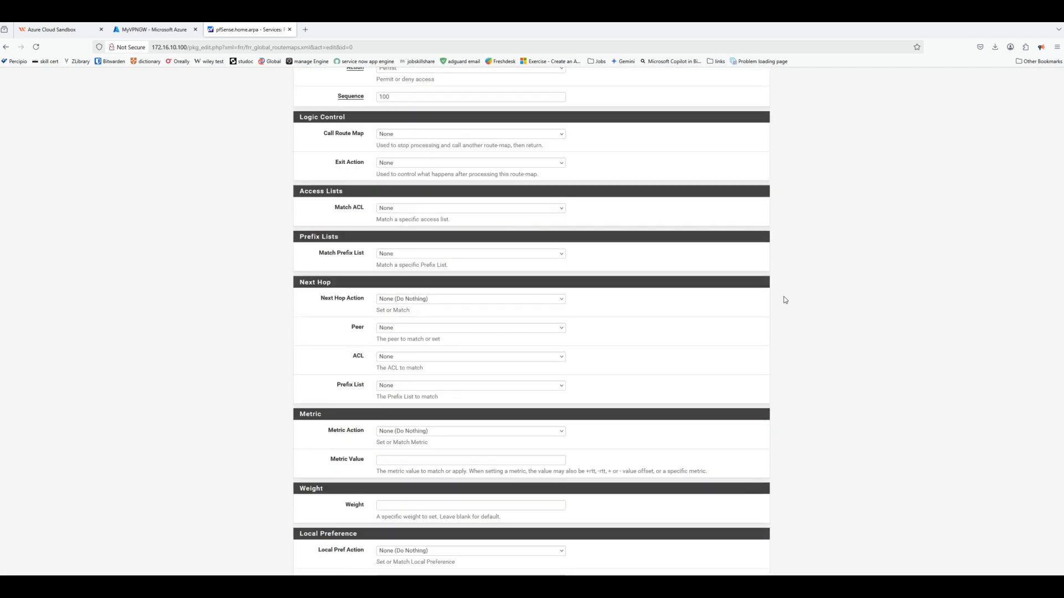
{"action": "scroll", "coordinate": [784, 300], "scroll_direction": "up", "scroll_amount": 3}
{"action": "scroll", "coordinate": [784, 300], "scroll_direction": "up", "scroll_amount": 1}
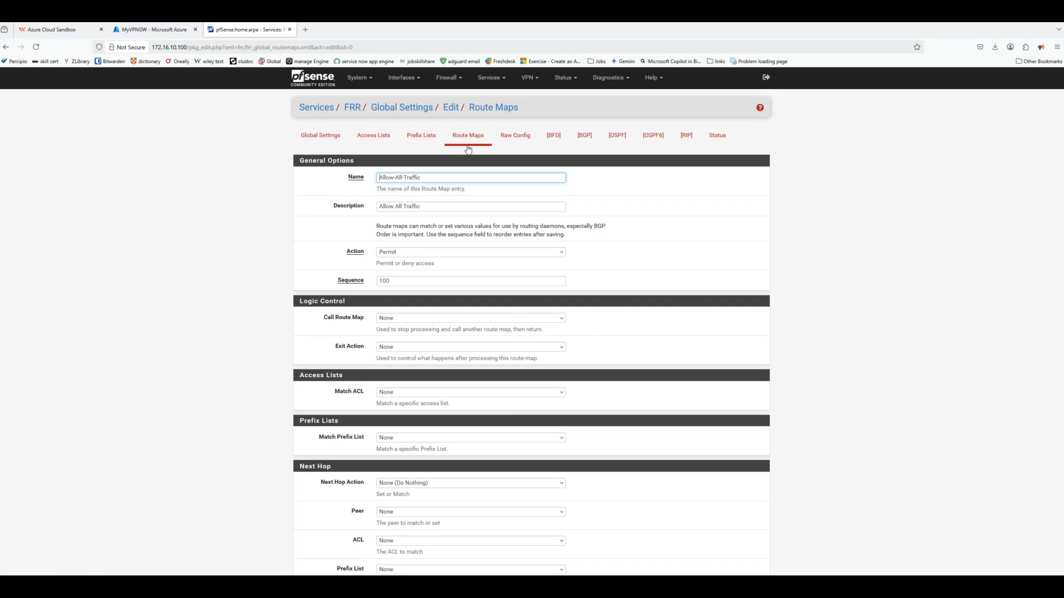
Open the FRR BGP service settings and review the router options, local AS, router ID and networks to distribute
{"action": "left_click", "coordinate": [495, 81]}
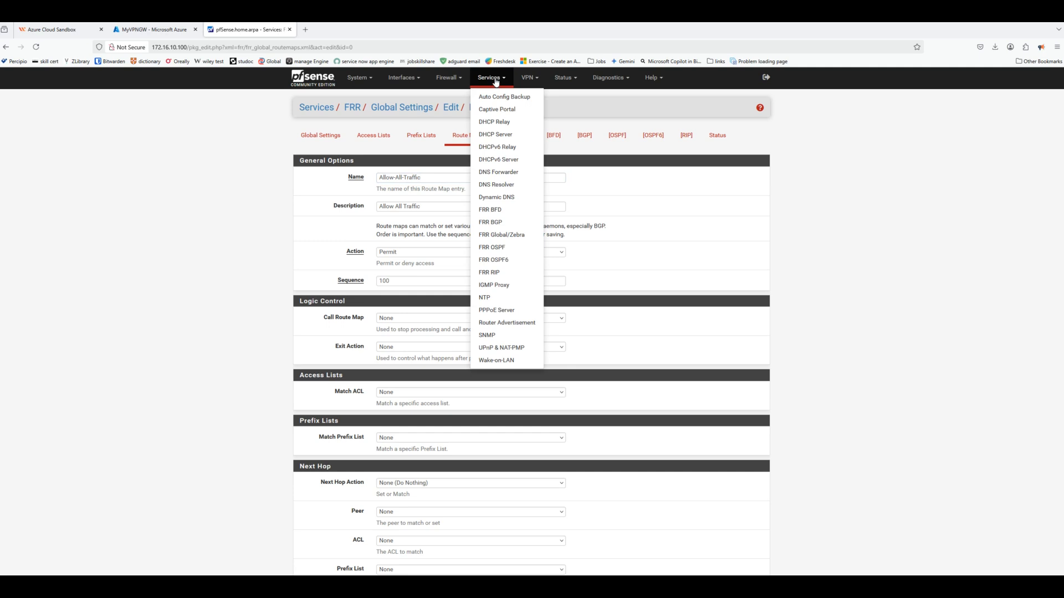
{"action": "left_click", "coordinate": [510, 225]}
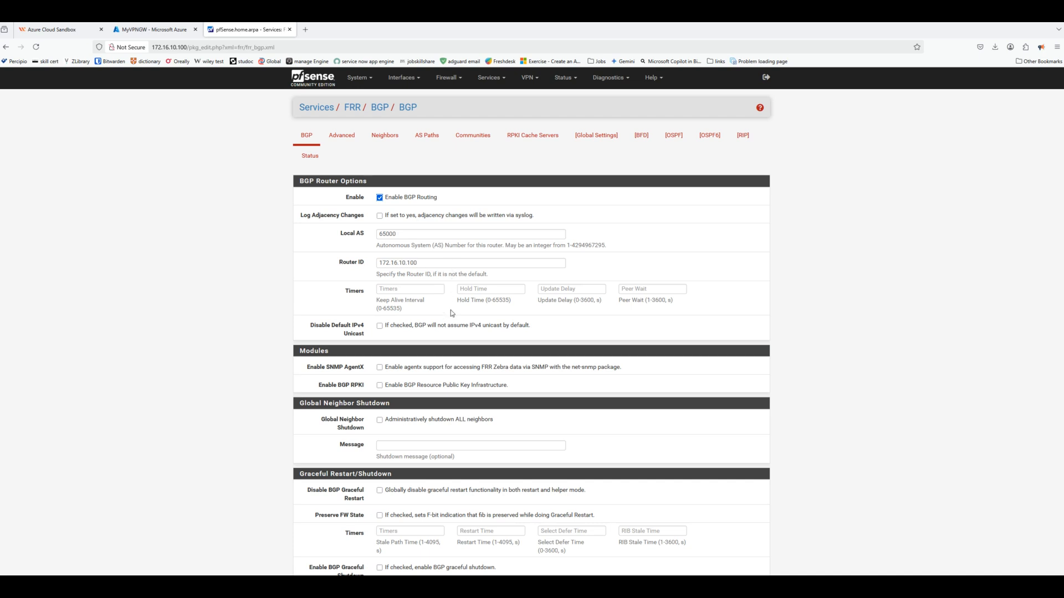
{"action": "scroll", "coordinate": [451, 313], "scroll_direction": "down", "scroll_amount": 5}
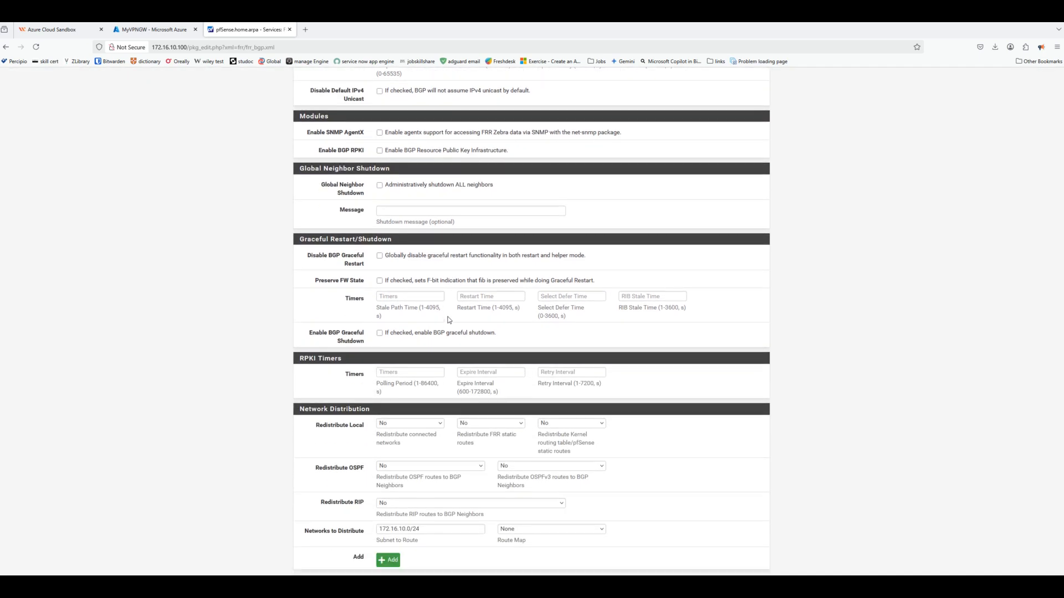
{"action": "scroll", "coordinate": [449, 320], "scroll_direction": "down", "scroll_amount": 1}
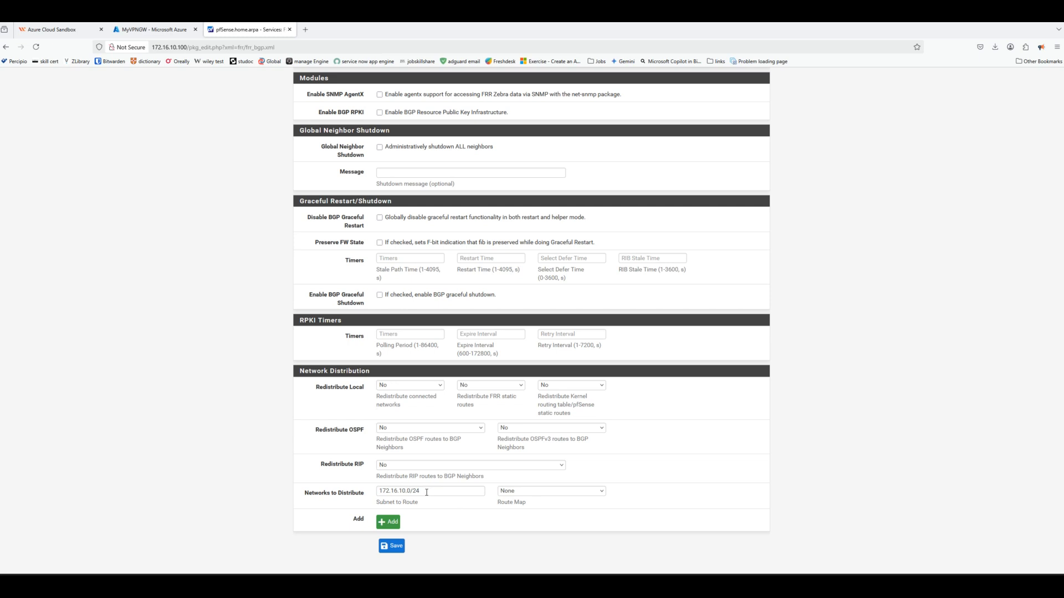
{"action": "scroll", "coordinate": [427, 492], "scroll_direction": "up", "scroll_amount": 5}
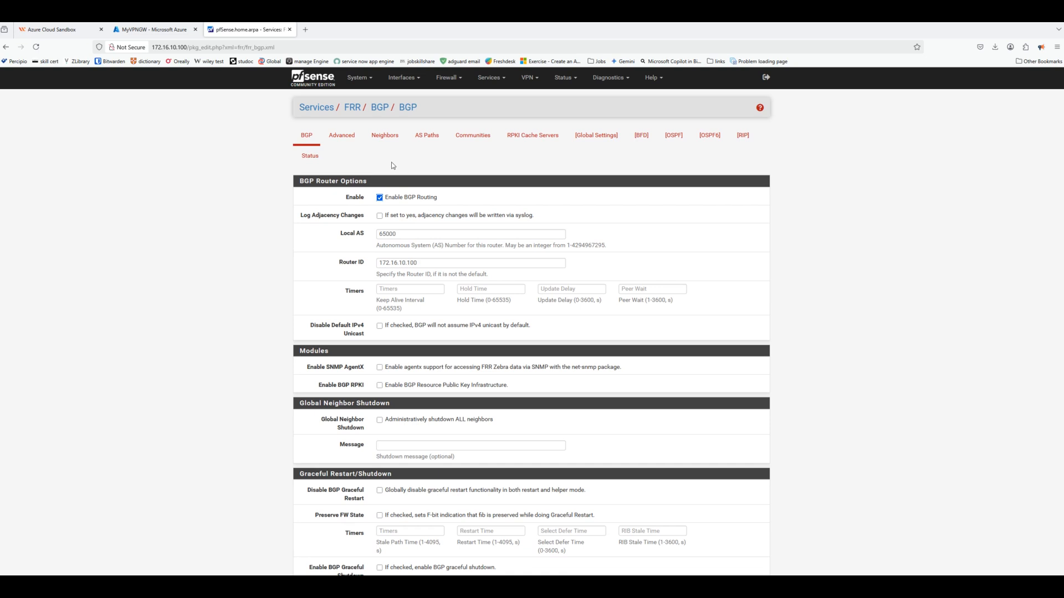
Open the Azure VPN gateway neighbor in FRR BGP and compare its address with the BGP peer IP in MyVPNGW's Azure configuration
{"action": "left_click", "coordinate": [383, 138]}
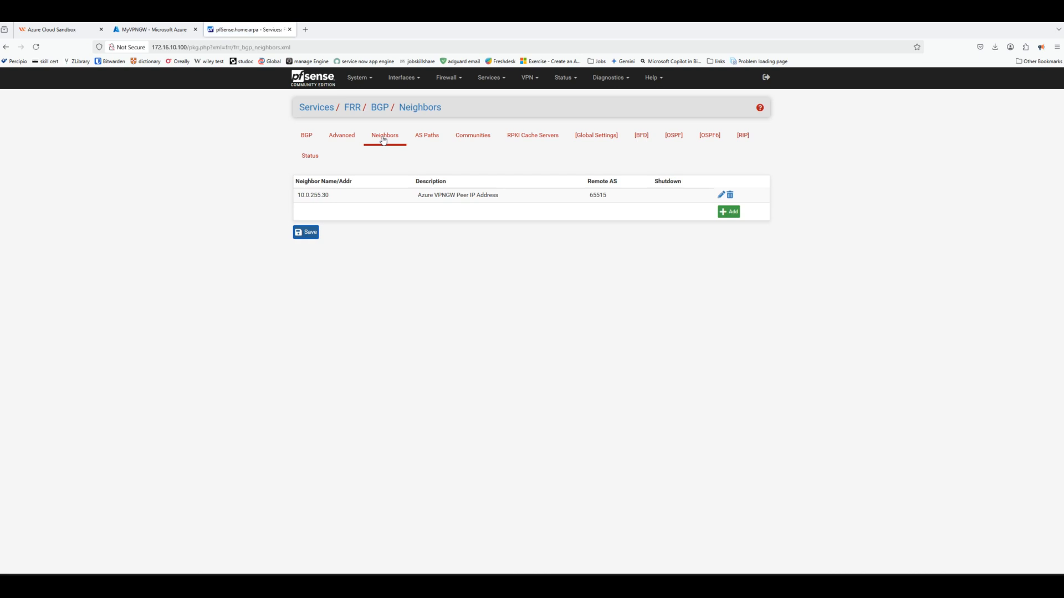
{"action": "left_click", "coordinate": [721, 196]}
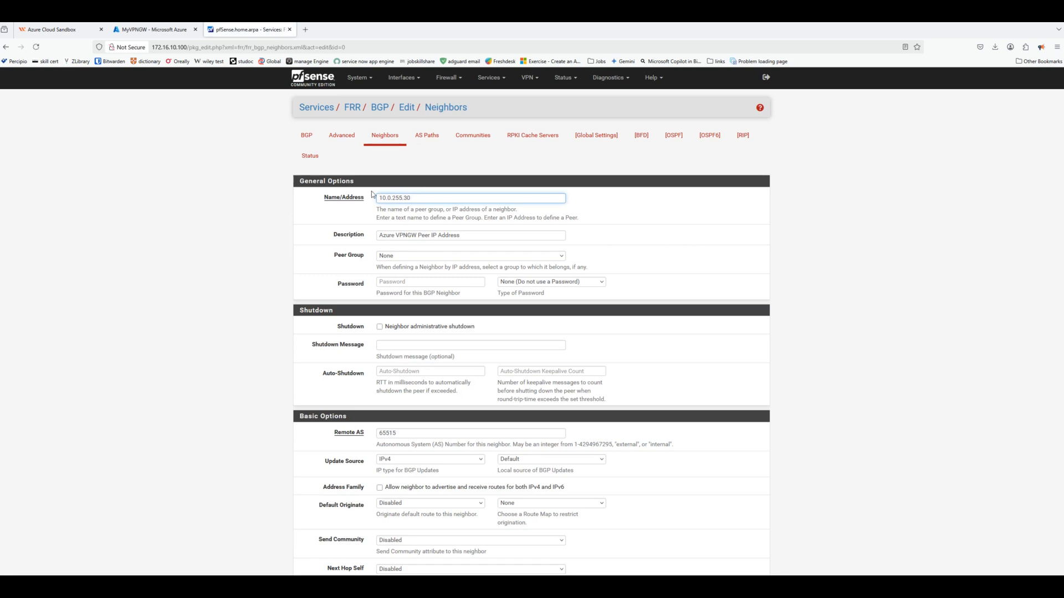
{"action": "left_click", "coordinate": [141, 29]}
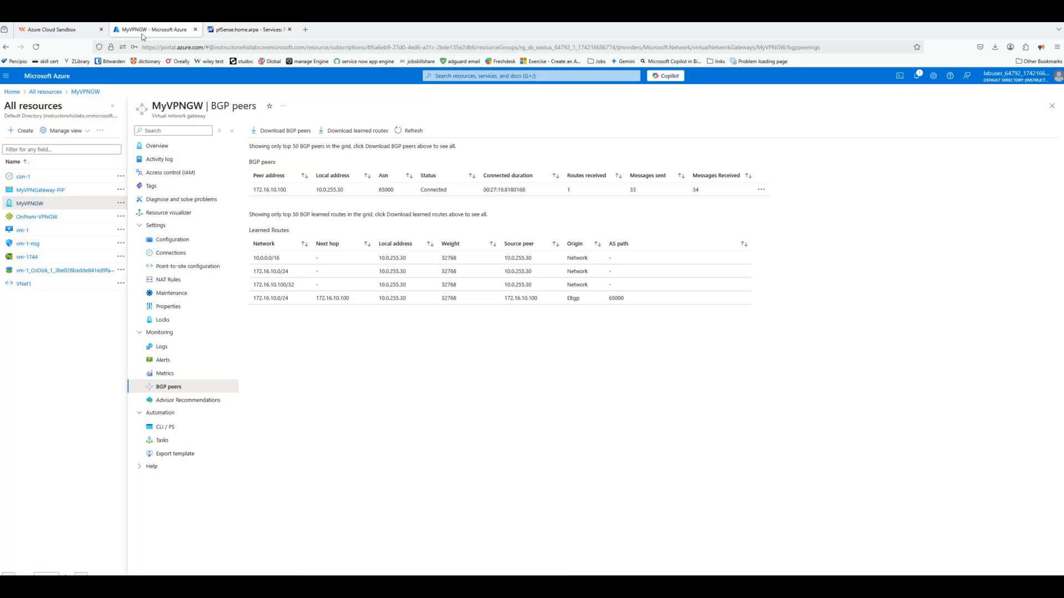
{"action": "left_click", "coordinate": [172, 243]}
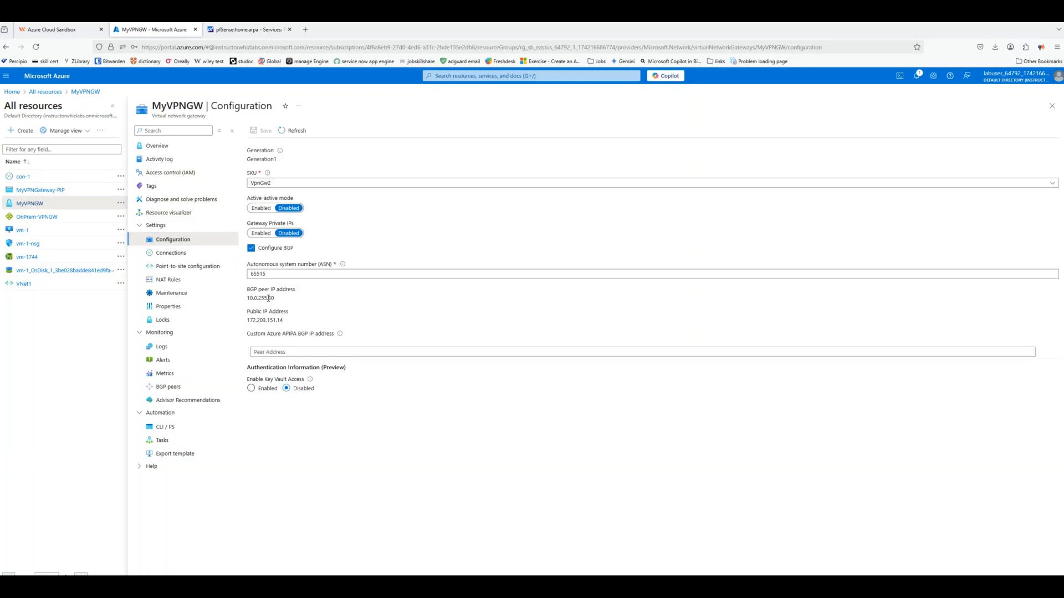
{"action": "left_click", "coordinate": [244, 30]}
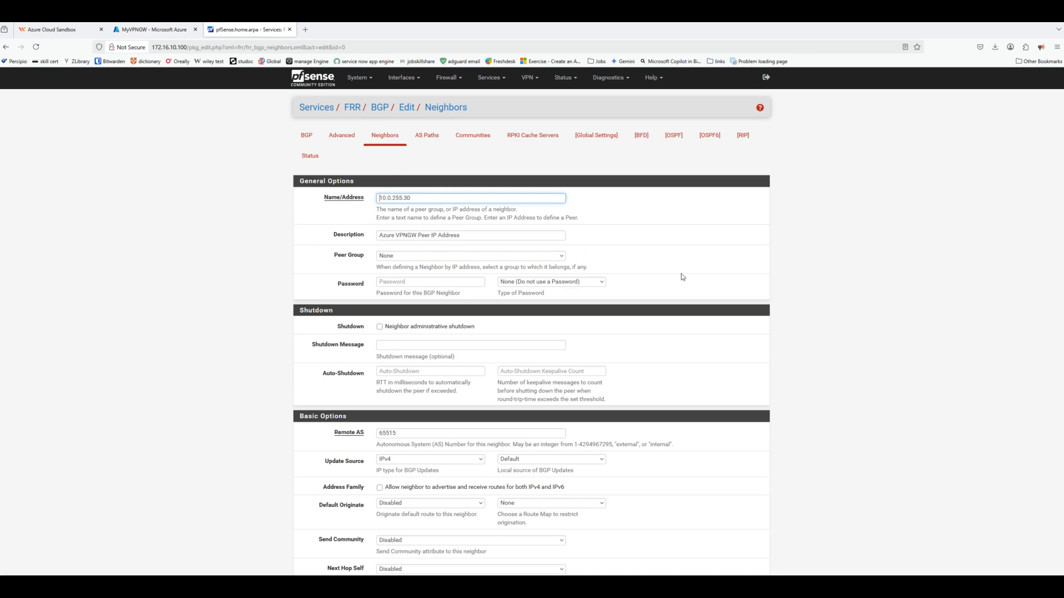
Compare the neighbor's Remote AS in pfSense with the autonomous system number in MyVPNGW's Azure configuration
{"action": "scroll", "coordinate": [682, 277], "scroll_direction": "down", "scroll_amount": 3}
{"action": "scroll", "coordinate": [683, 277], "scroll_direction": "up", "scroll_amount": 3}
{"action": "scroll", "coordinate": [682, 277], "scroll_direction": "down", "scroll_amount": 1}
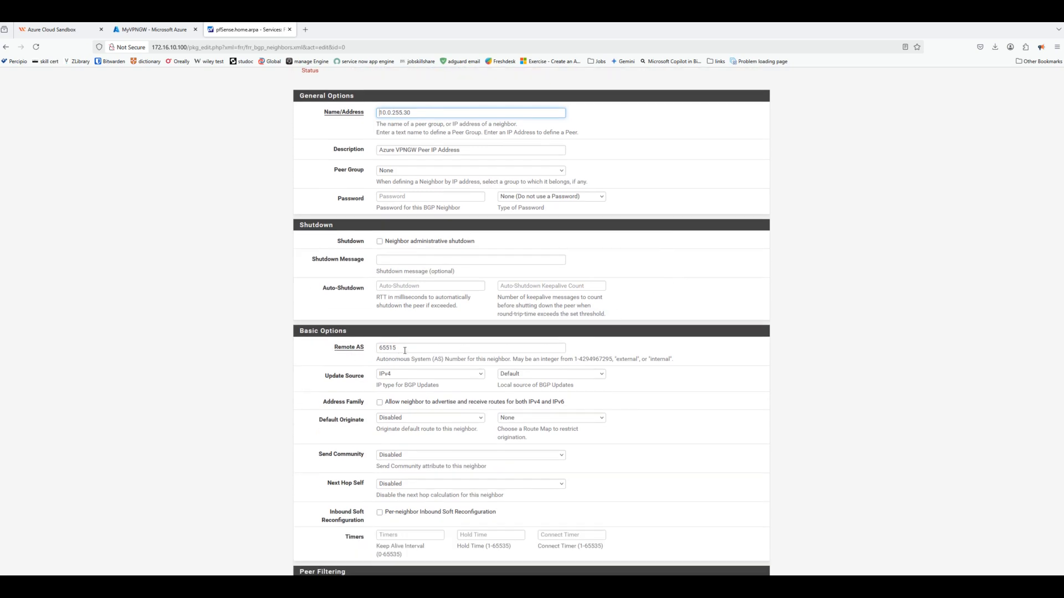
{"action": "left_click", "coordinate": [148, 31]}
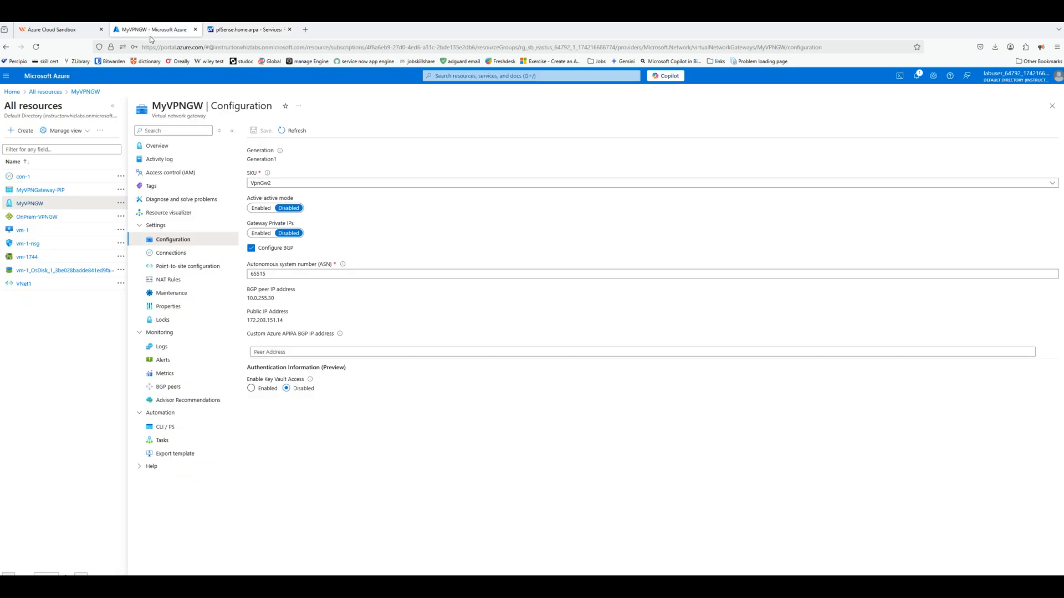
{"action": "left_click", "coordinate": [231, 31]}
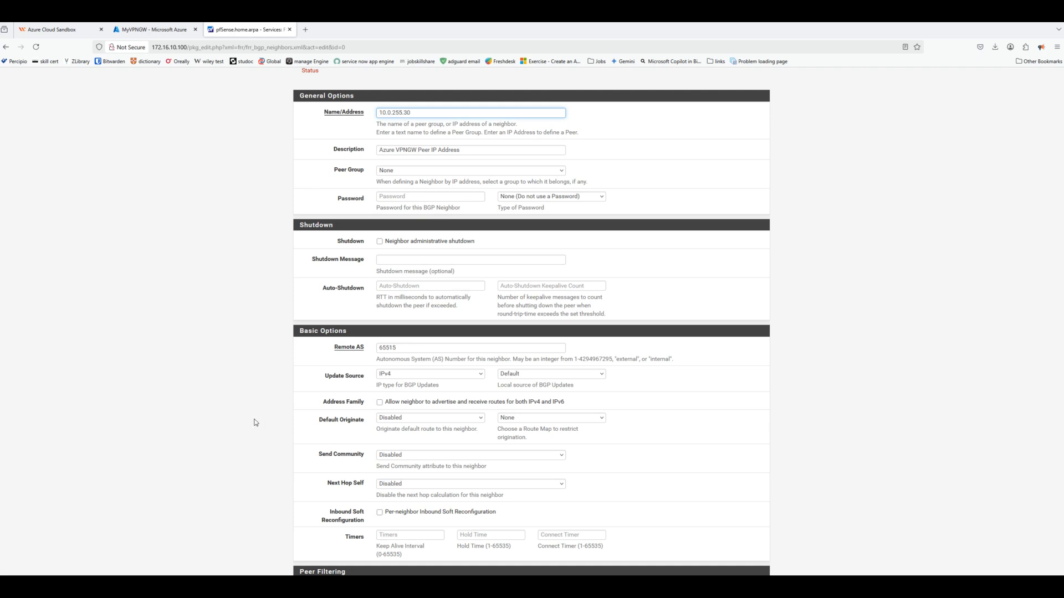
Review the BGP neighbor's peer filtering, including the inbound and outbound route map filters, and its remaining options
{"action": "scroll", "coordinate": [255, 422], "scroll_direction": "down", "scroll_amount": 3}
{"action": "scroll", "coordinate": [255, 423], "scroll_direction": "down", "scroll_amount": 3}
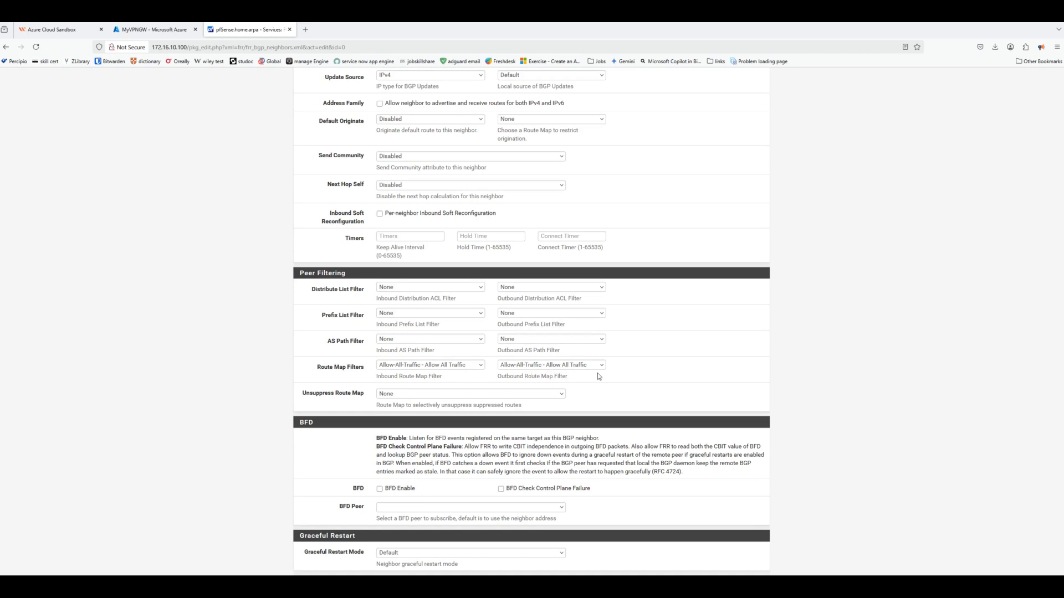
{"action": "scroll", "coordinate": [622, 377], "scroll_direction": "up", "scroll_amount": 1}
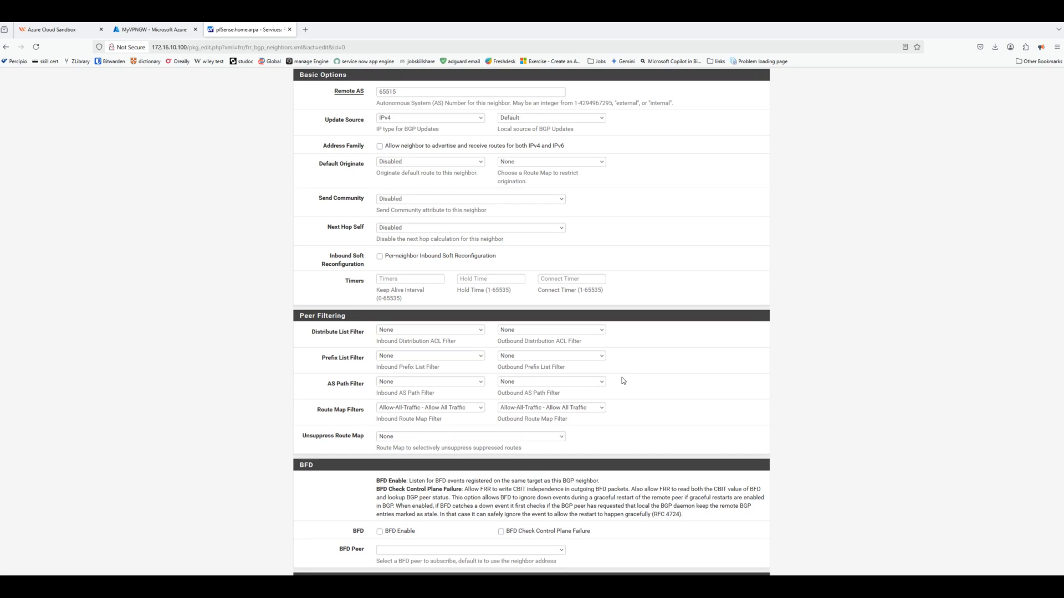
{"action": "scroll", "coordinate": [621, 378], "scroll_direction": "down", "scroll_amount": 9}
{"action": "scroll", "coordinate": [622, 381], "scroll_direction": "down", "scroll_amount": 4}
{"action": "scroll", "coordinate": [621, 379], "scroll_direction": "up", "scroll_amount": 15}
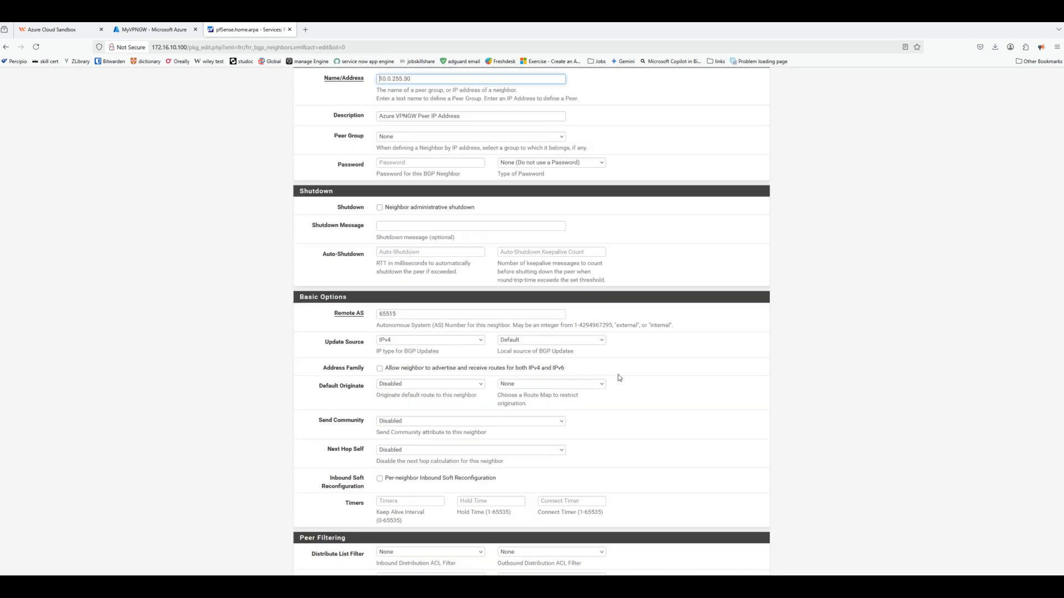
{"action": "scroll", "coordinate": [620, 378], "scroll_direction": "up", "scroll_amount": 3}
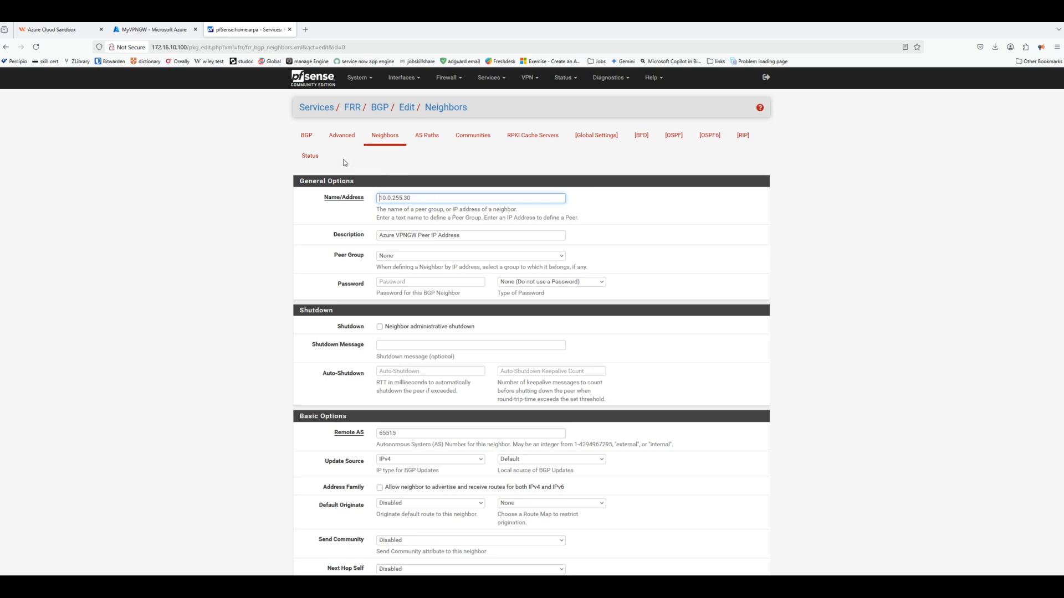
Open the IPsec VPN tunnels and show the phase 2 entries of the on-prem-to-azure tunnel
{"action": "left_click", "coordinate": [534, 81]}
{"action": "left_click", "coordinate": [534, 95]}
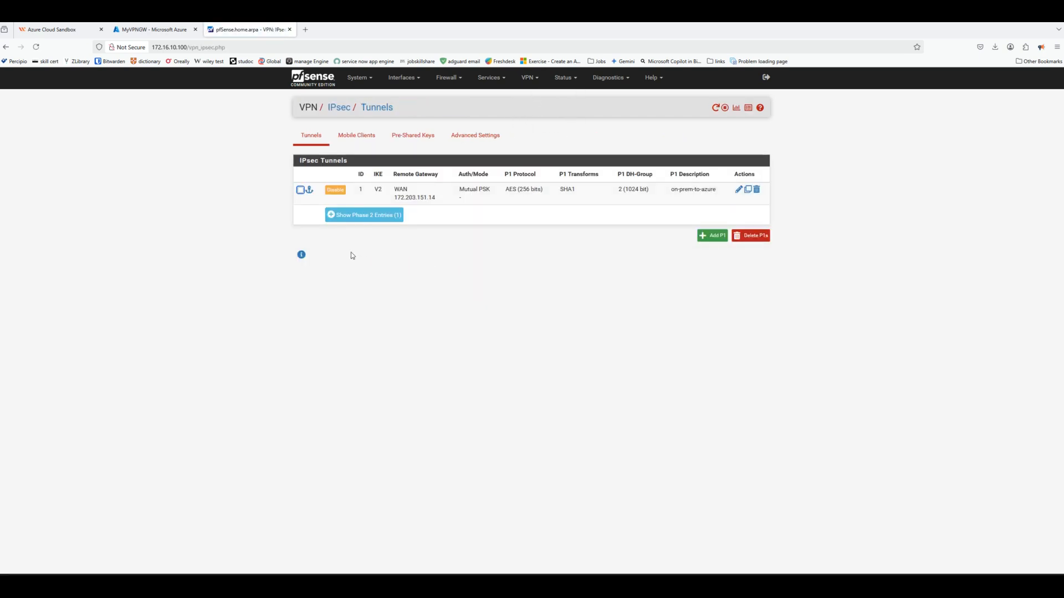
{"action": "left_click", "coordinate": [355, 215]}
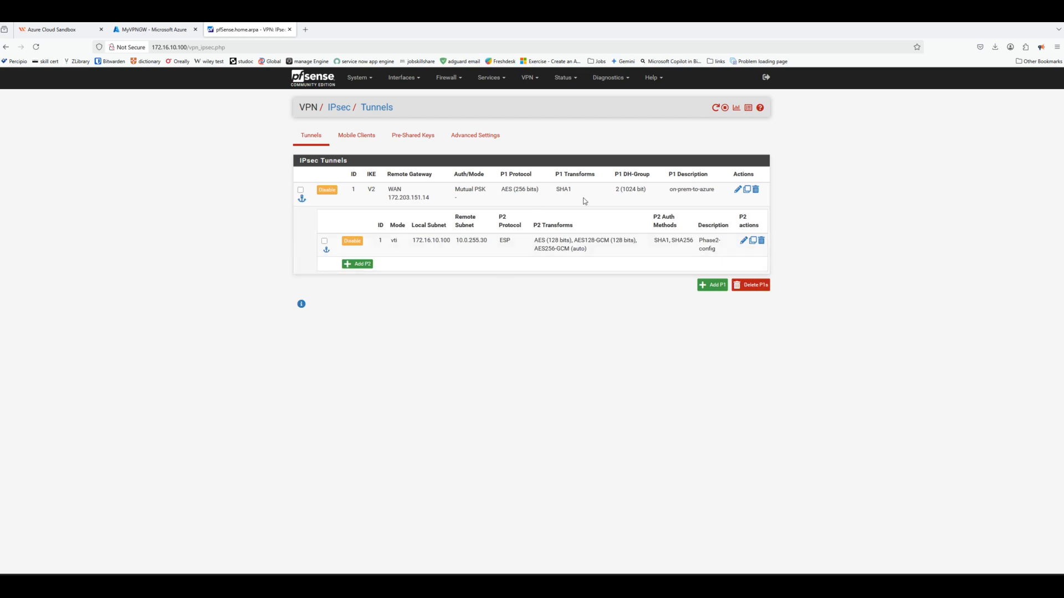
Open the on-prem-to-azure phase 1 entry and review its endpoint, authentication, encryption, expiration and advanced options
{"action": "left_click", "coordinate": [737, 191]}
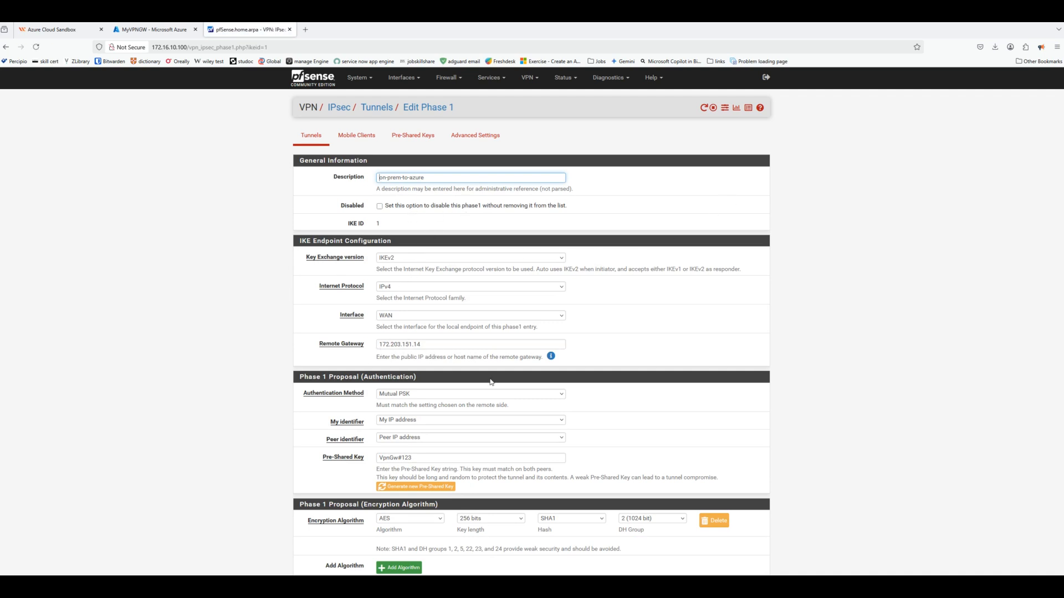
{"action": "scroll", "coordinate": [738, 445], "scroll_direction": "down", "scroll_amount": 1}
{"action": "scroll", "coordinate": [738, 444], "scroll_direction": "down", "scroll_amount": 1}
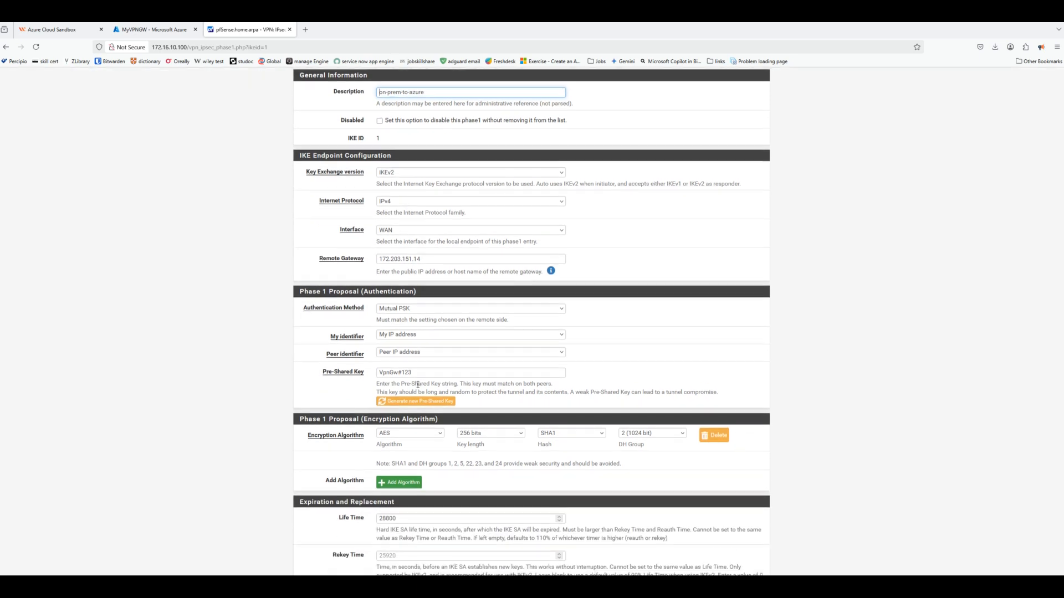
{"action": "scroll", "coordinate": [640, 349], "scroll_direction": "down", "scroll_amount": 6}
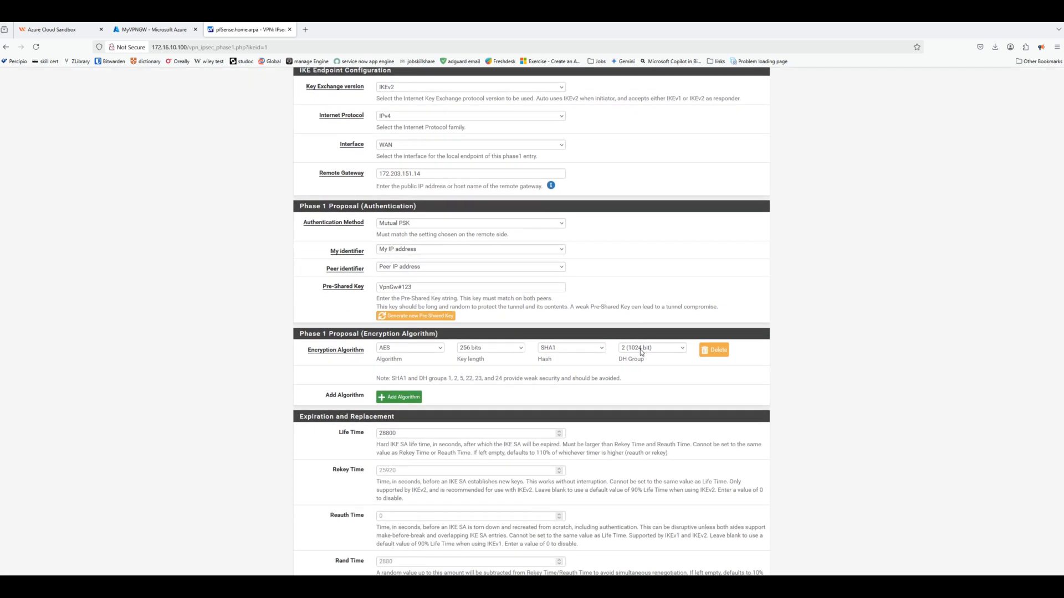
{"action": "scroll", "coordinate": [645, 355], "scroll_direction": "down", "scroll_amount": 3}
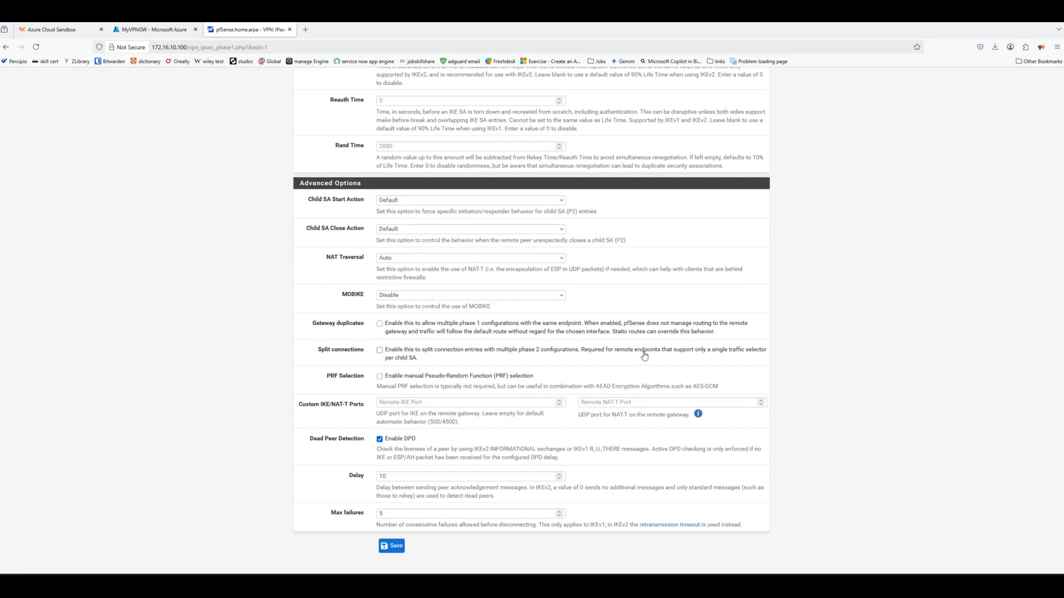
{"action": "scroll", "coordinate": [644, 354], "scroll_direction": "up", "scroll_amount": 13}
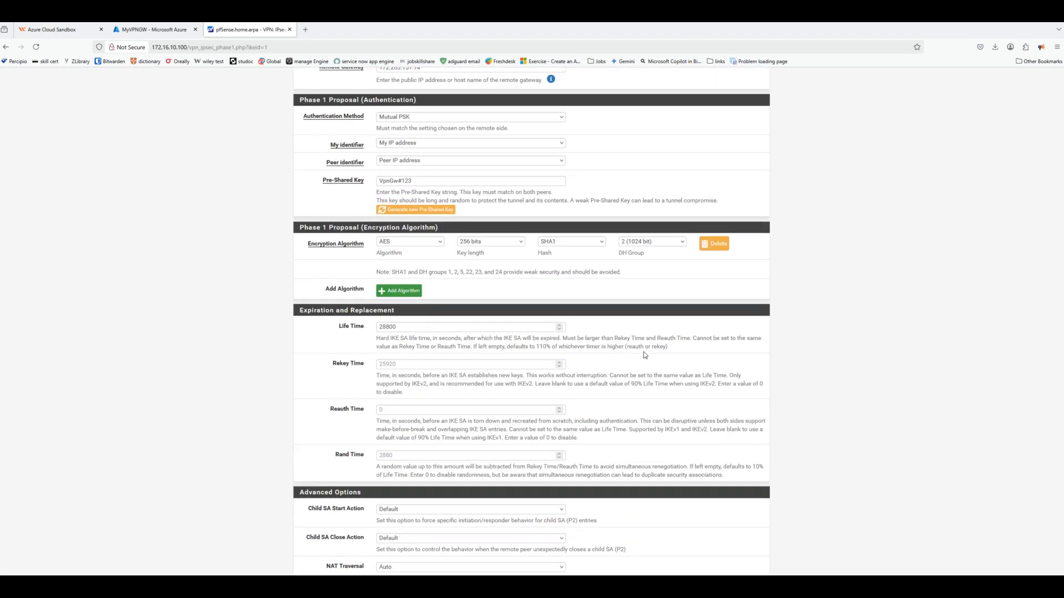
{"action": "scroll", "coordinate": [644, 354], "scroll_direction": "up", "scroll_amount": 8}
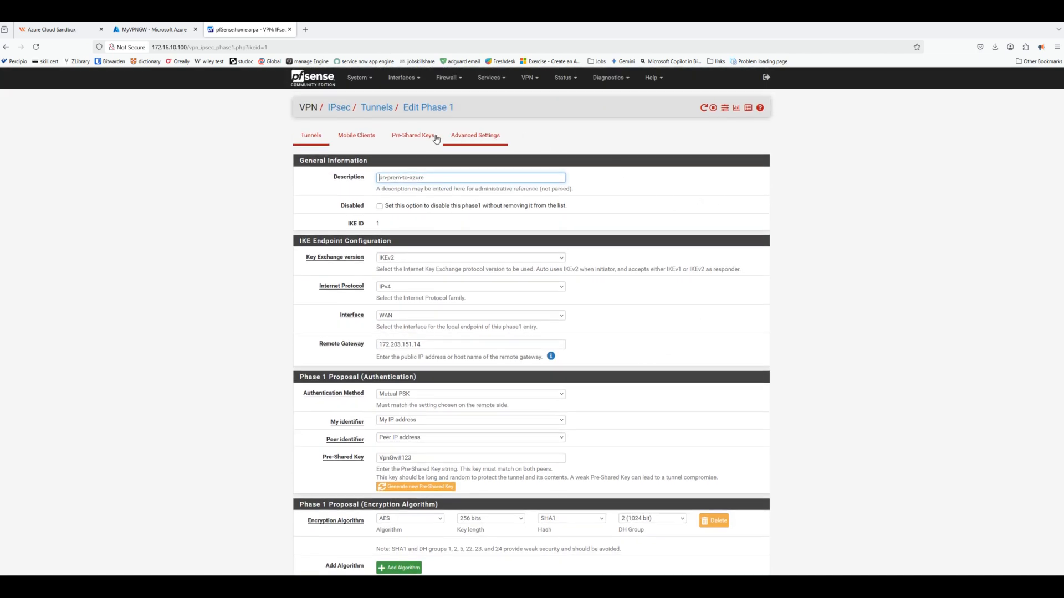
Open the on-prem-to-azure tunnel's Phase2-config entry and compare its remote network address with MyVPNGW's BGP peer IP address in Azure
{"action": "left_click", "coordinate": [381, 114]}
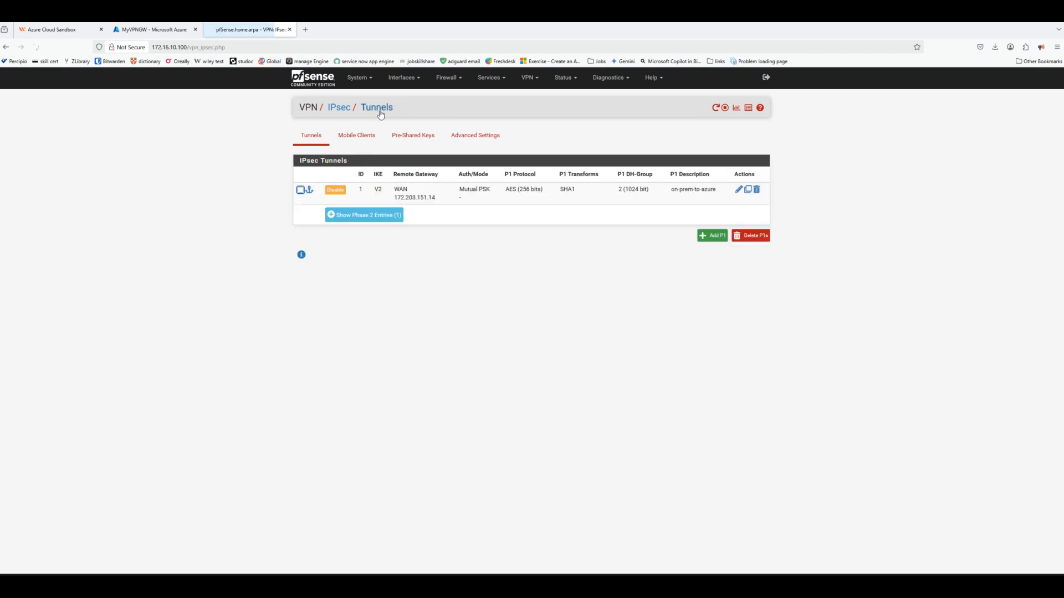
{"action": "left_click", "coordinate": [344, 216]}
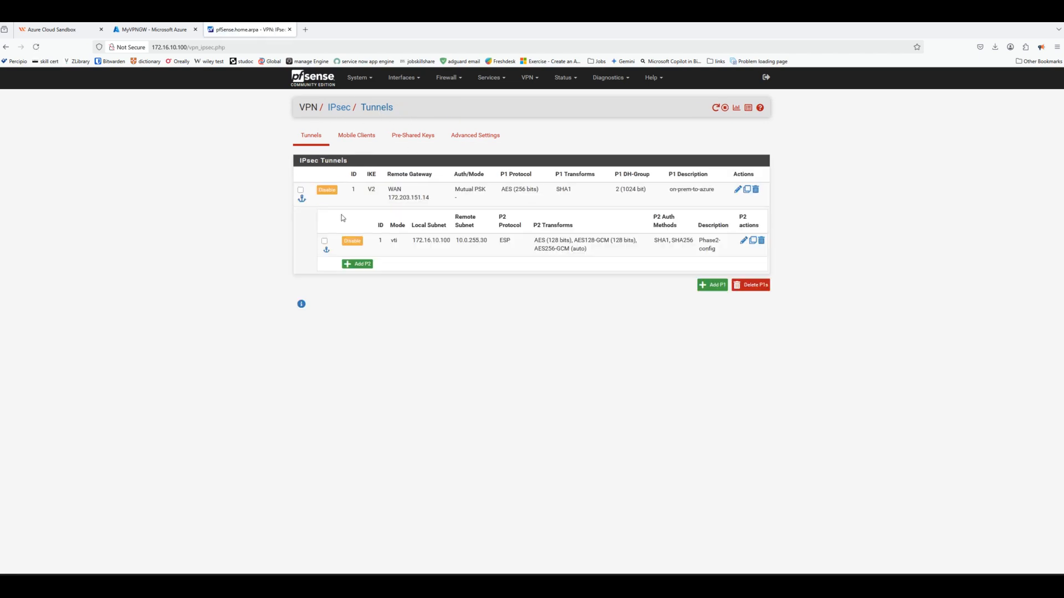
{"action": "left_click", "coordinate": [744, 246]}
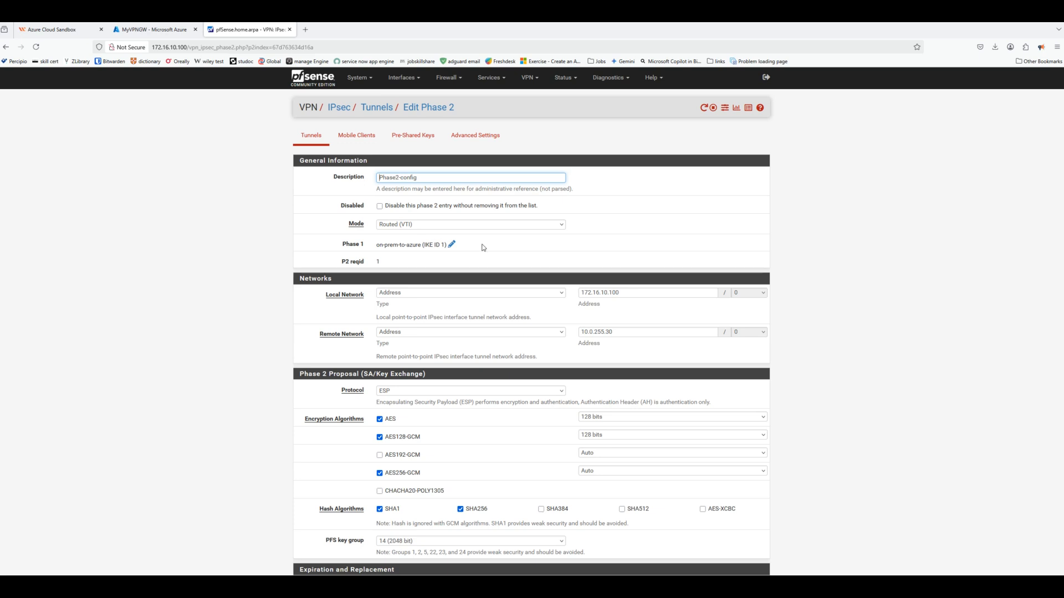
{"action": "scroll", "coordinate": [495, 247], "scroll_direction": "down", "scroll_amount": 1}
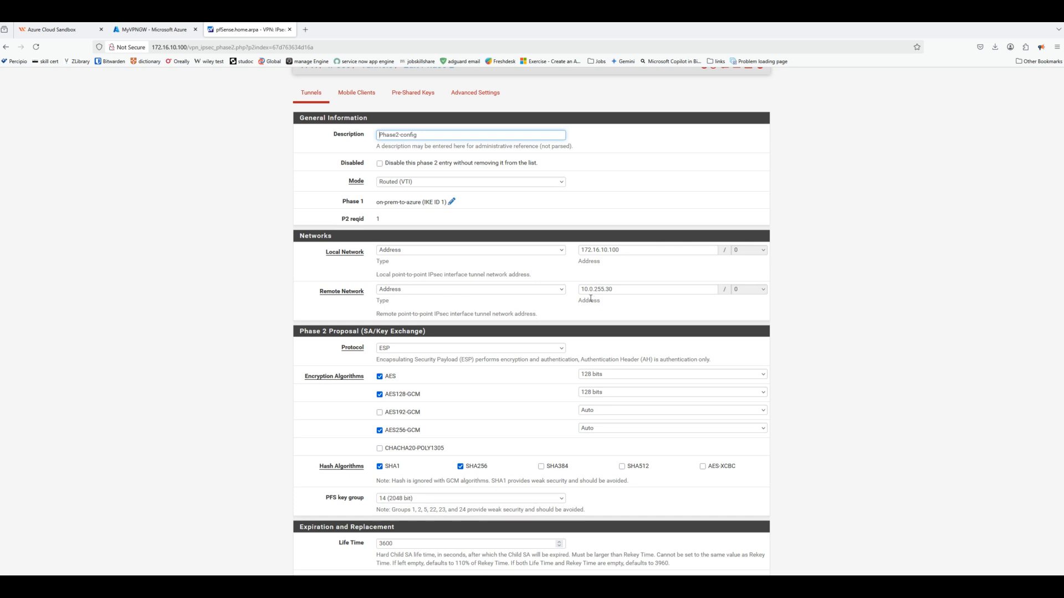
{"action": "left_click", "coordinate": [154, 33]}
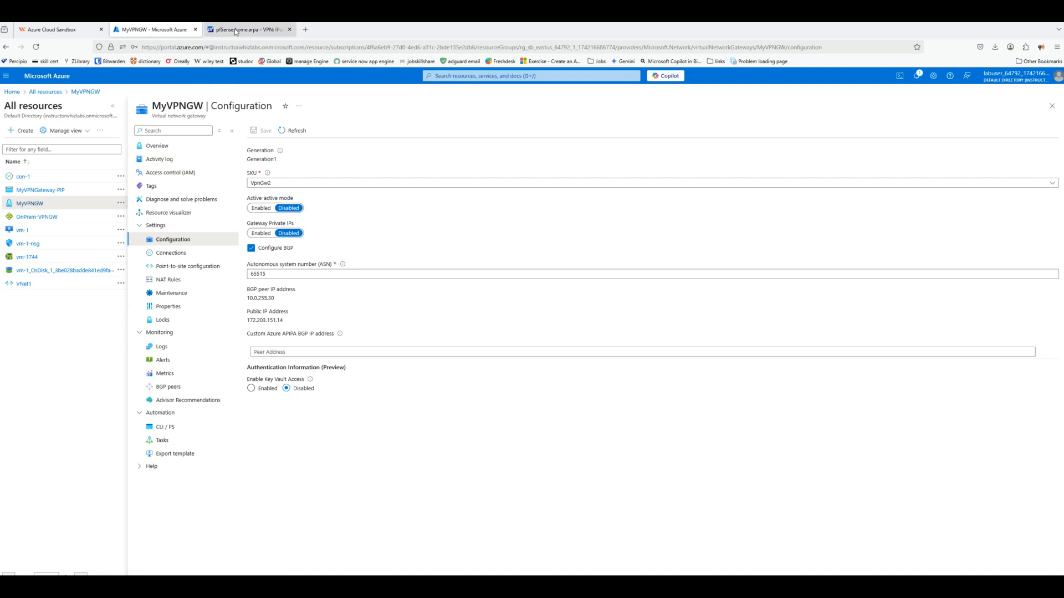
{"action": "left_click", "coordinate": [249, 29]}
Review the phase 2 encryption and hash algorithms, PFS key group, expiration and keep alive settings
{"action": "scroll", "coordinate": [827, 306], "scroll_direction": "down", "scroll_amount": 3}
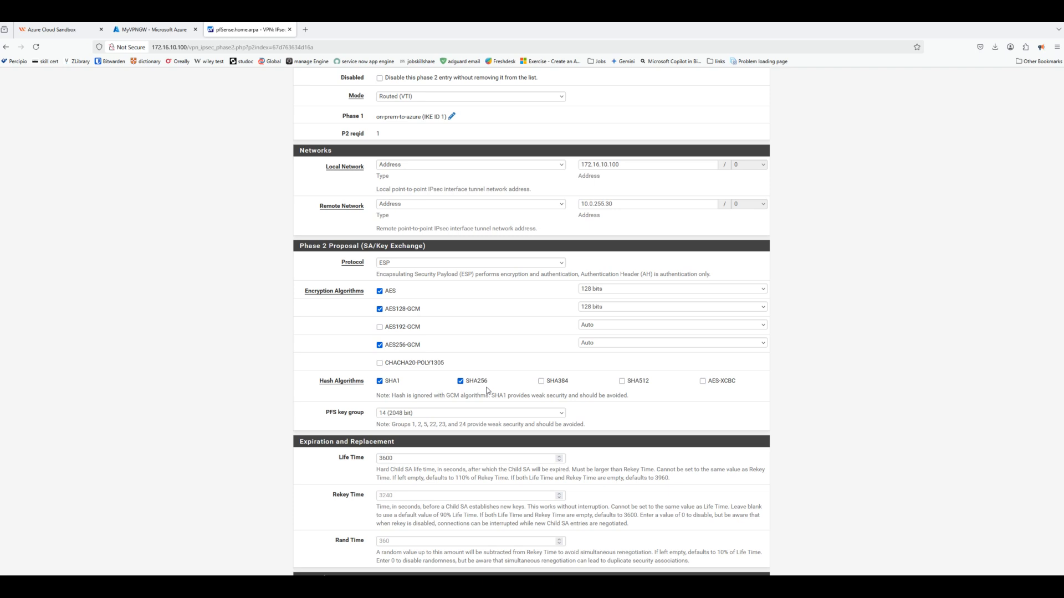
{"action": "scroll", "coordinate": [339, 395], "scroll_direction": "down", "scroll_amount": 2}
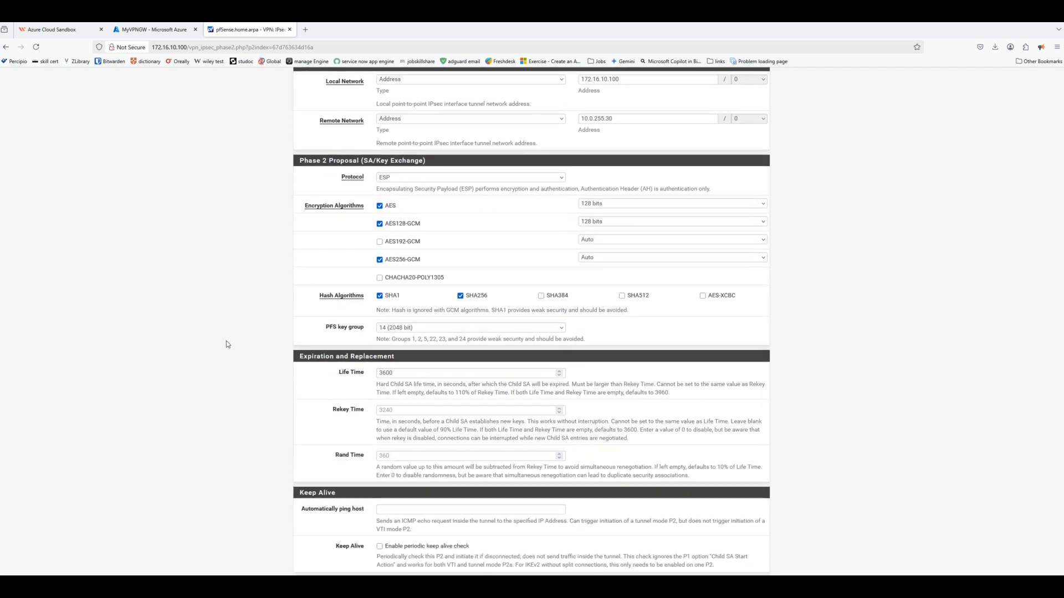
{"action": "scroll", "coordinate": [226, 345], "scroll_direction": "down", "scroll_amount": 1}
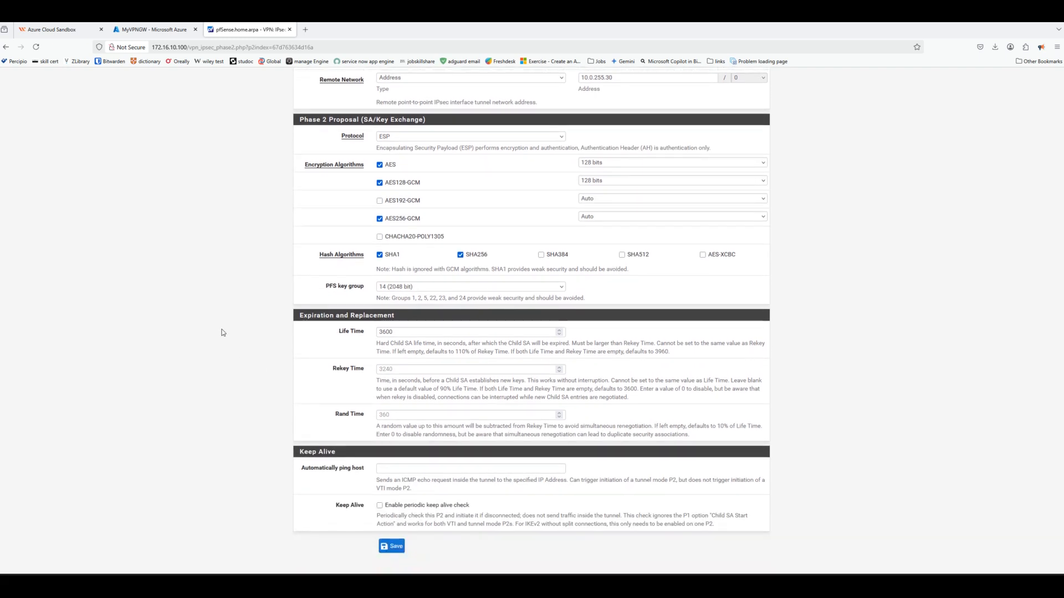
{"action": "scroll", "coordinate": [223, 332], "scroll_direction": "up", "scroll_amount": 6}
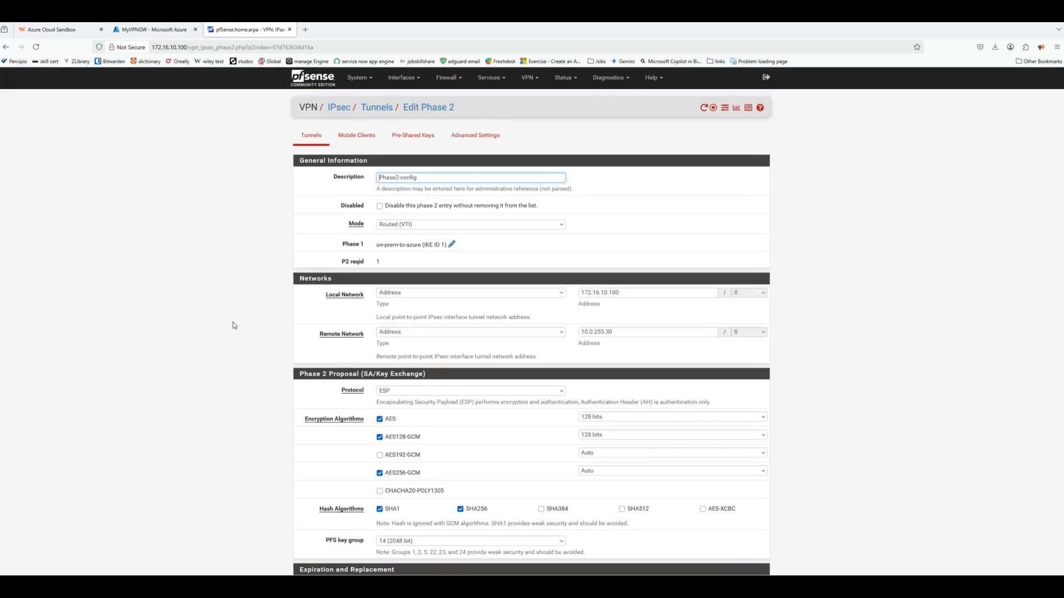
Leave the phase 2 entry and check the IPsec status of the on-prem-to-azure connection, including its child SA entries
{"action": "left_click", "coordinate": [376, 114]}
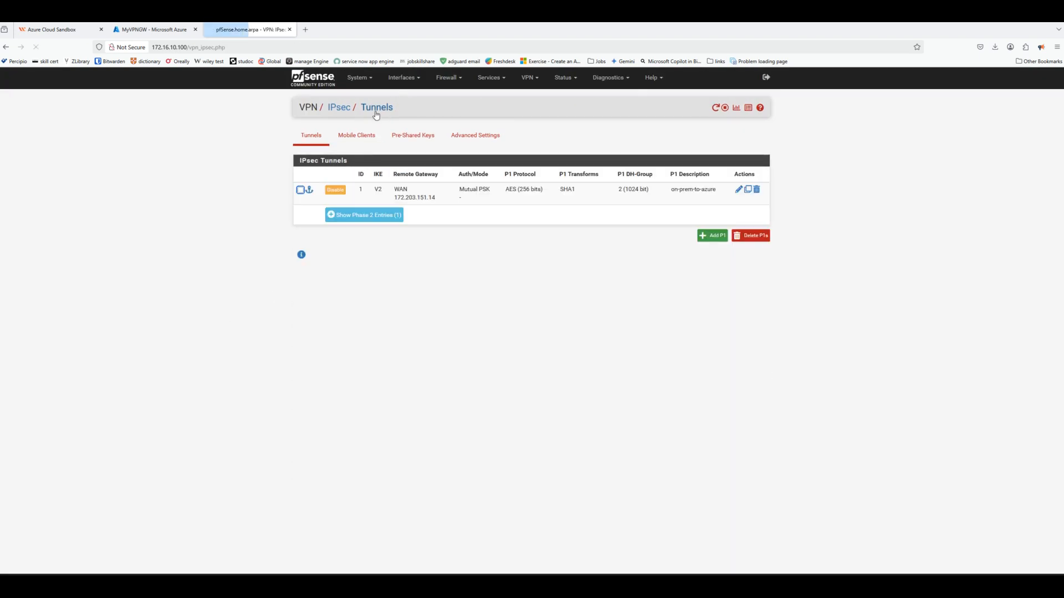
{"action": "left_click", "coordinate": [564, 79]}
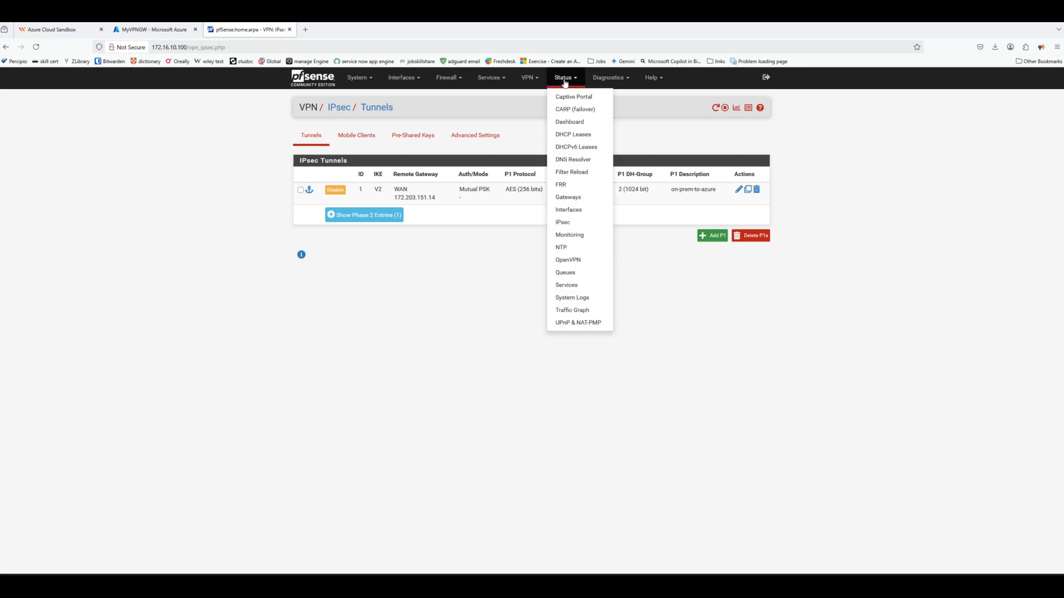
{"action": "left_click", "coordinate": [563, 222]}
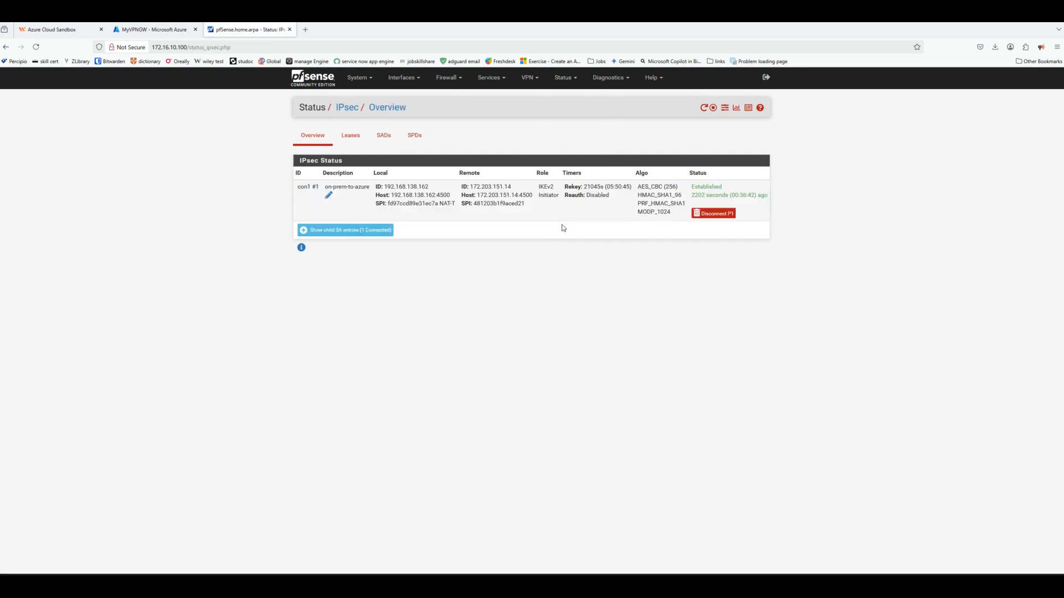
{"action": "left_click", "coordinate": [344, 231]}
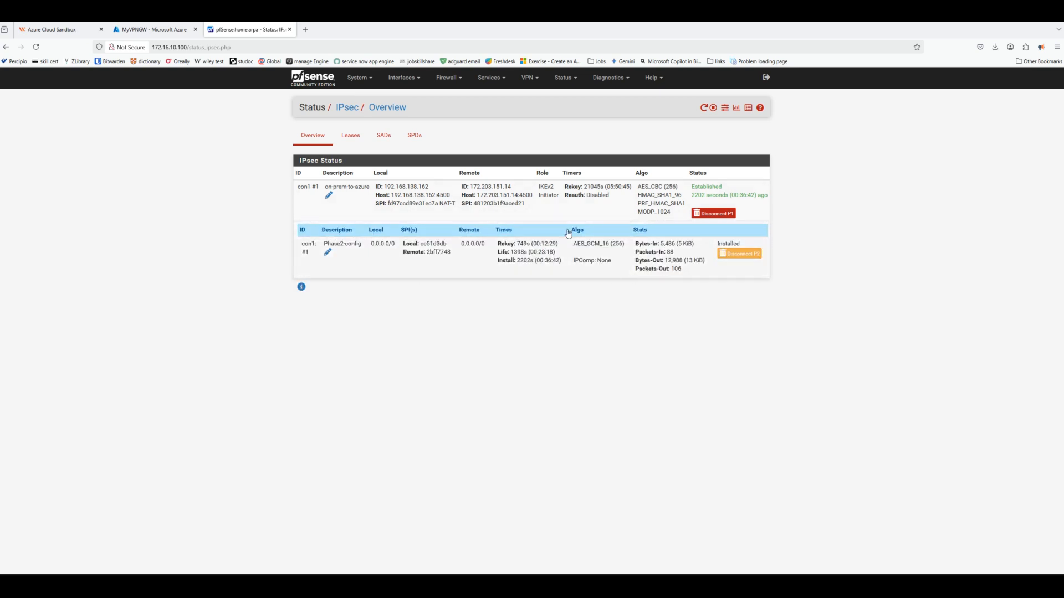
Open the FRR BGP status and examine the next hop and AS path of the 10.0.0.0/16 route
{"action": "left_click", "coordinate": [565, 81]}
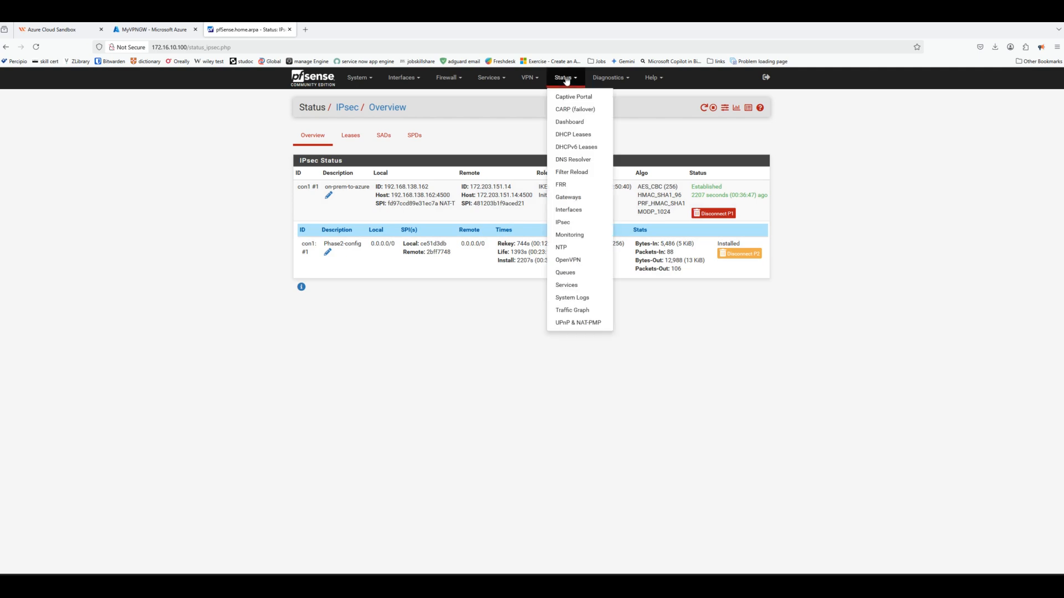
{"action": "left_click", "coordinate": [562, 187]}
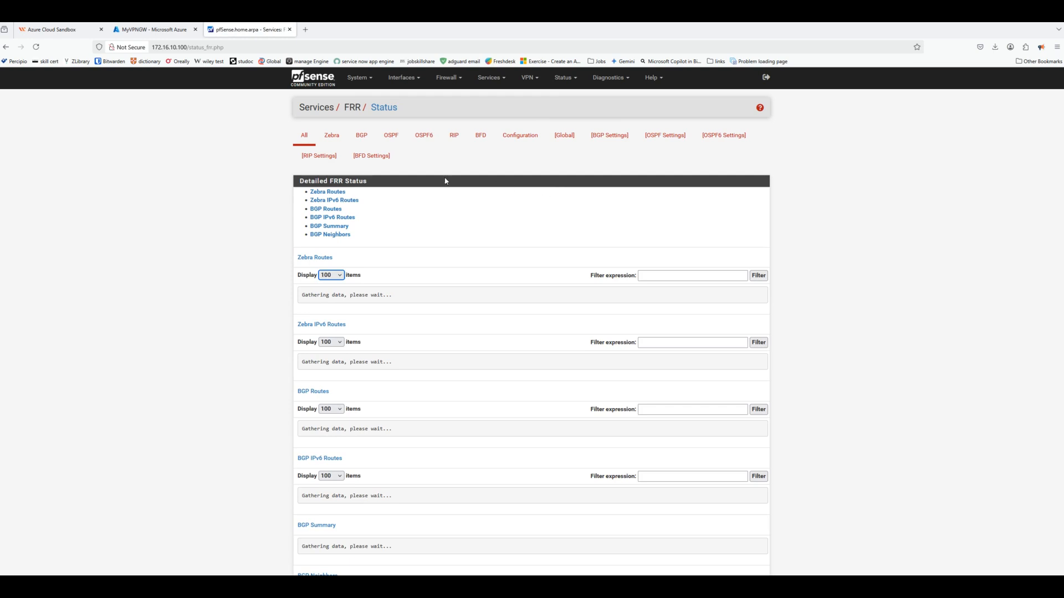
{"action": "left_click", "coordinate": [362, 142]}
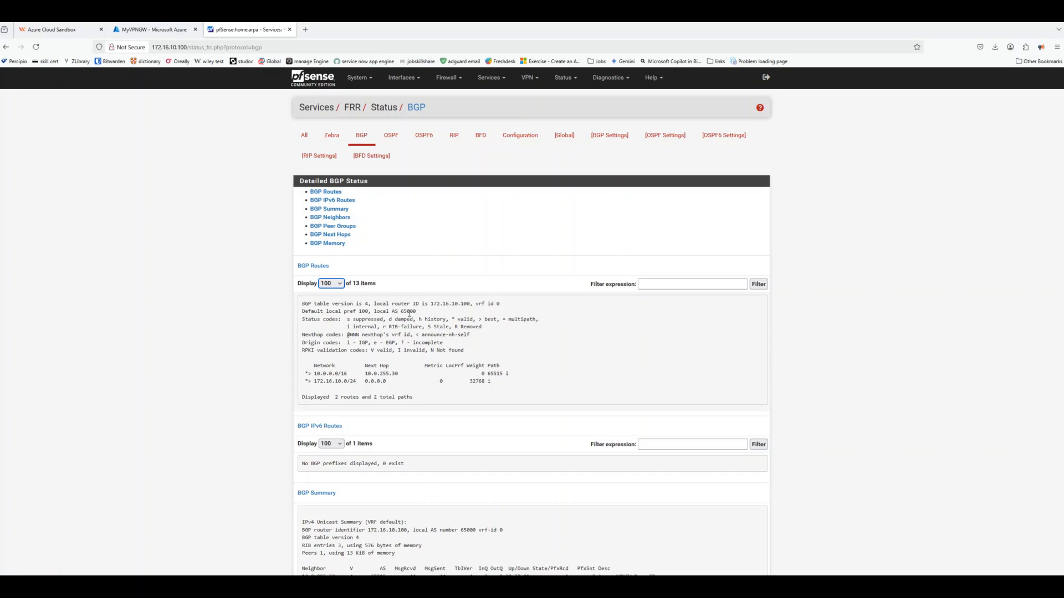
{"action": "scroll", "coordinate": [346, 371], "scroll_direction": "down", "scroll_amount": 3}
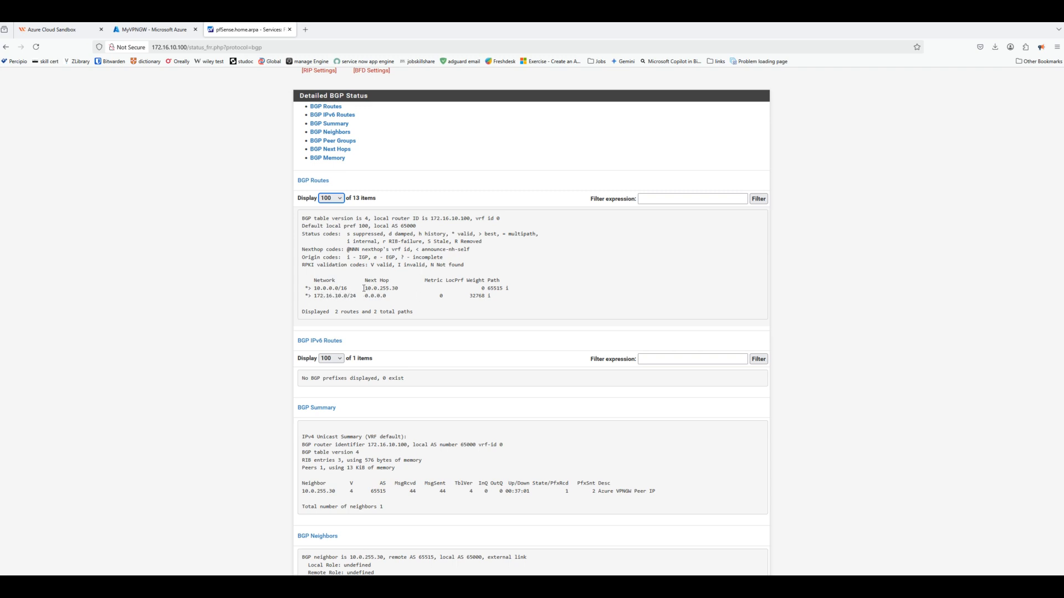
{"action": "left_click_drag", "start_coordinate": [365, 288], "coordinate": [403, 290]}
{"action": "left_click_drag", "start_coordinate": [487, 288], "coordinate": [501, 288]}
Check the local AS number and the Azure neighbor's AS number in the BGP summary
{"action": "scroll", "coordinate": [477, 332], "scroll_direction": "down", "scroll_amount": 3}
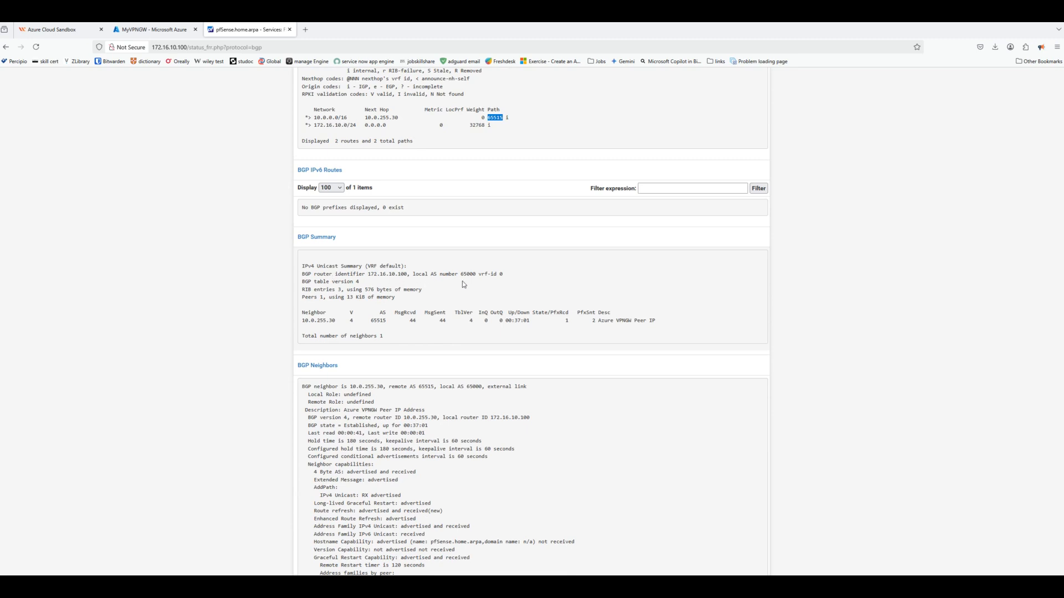
{"action": "left_click_drag", "start_coordinate": [461, 274], "coordinate": [476, 274]}
{"action": "left_click_drag", "start_coordinate": [369, 321], "coordinate": [388, 321]}
Examine the BGP neighbor details, including capabilities, message statistics and route maps, plus the next hops and memory sections
{"action": "scroll", "coordinate": [482, 339], "scroll_direction": "down", "scroll_amount": 3}
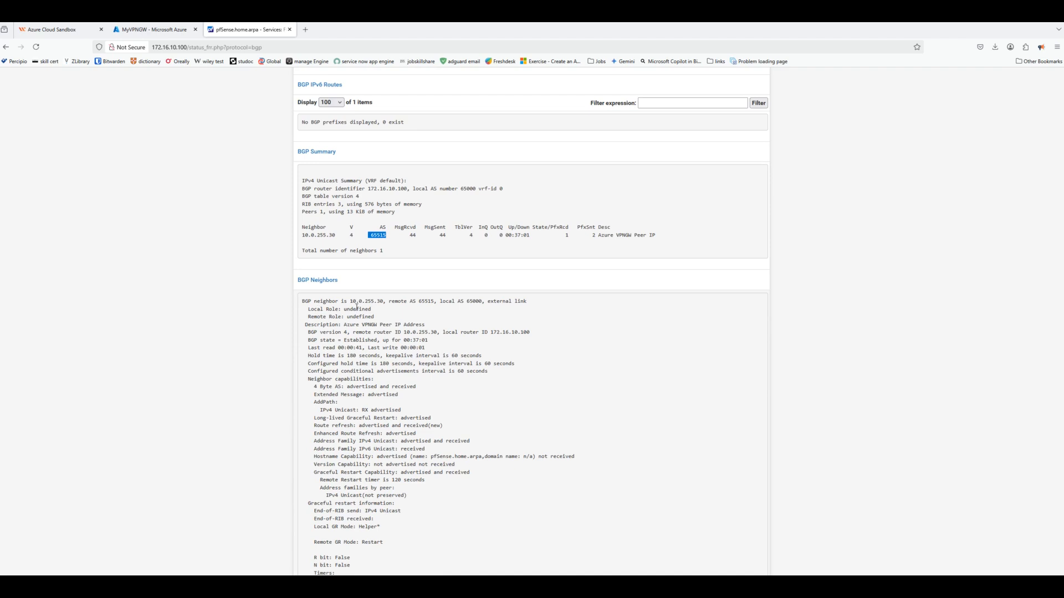
{"action": "scroll", "coordinate": [408, 314], "scroll_direction": "down", "scroll_amount": 3}
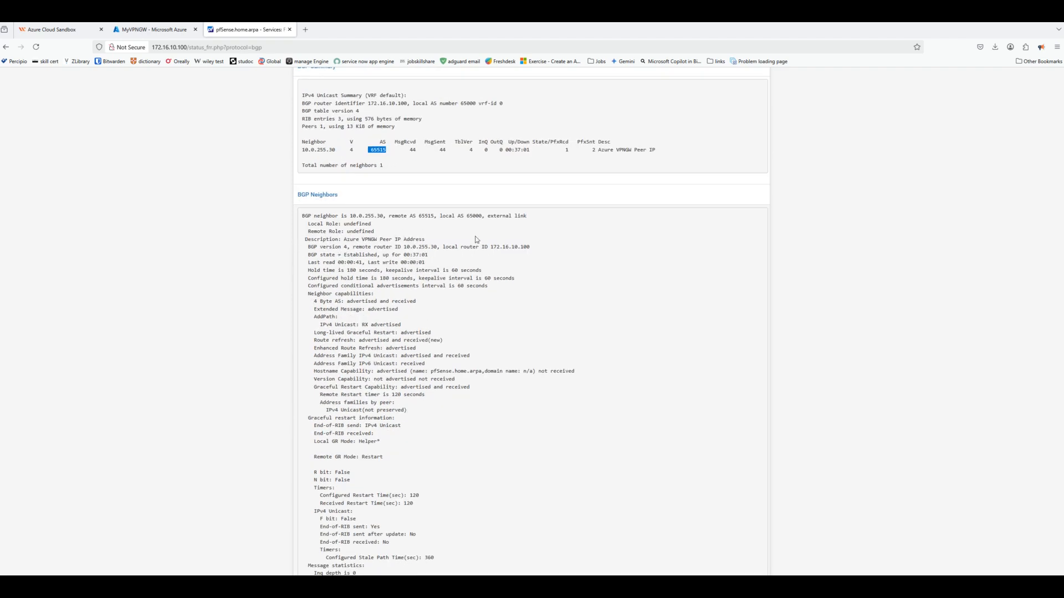
{"action": "scroll", "coordinate": [464, 375], "scroll_direction": "down", "scroll_amount": 6}
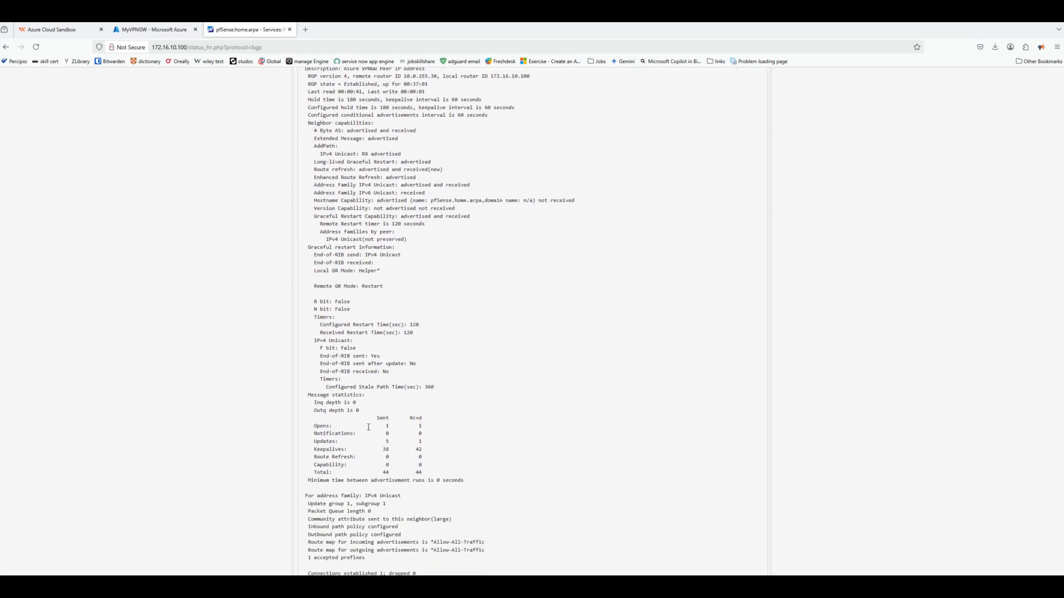
{"action": "scroll", "coordinate": [422, 471], "scroll_direction": "down", "scroll_amount": 2}
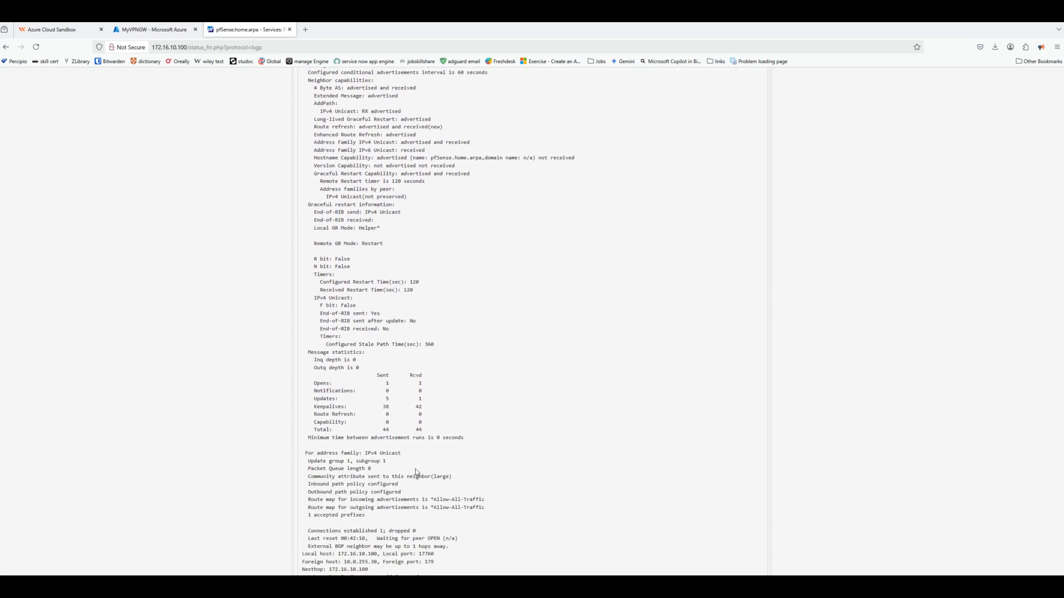
{"action": "scroll", "coordinate": [443, 440], "scroll_direction": "down", "scroll_amount": 10}
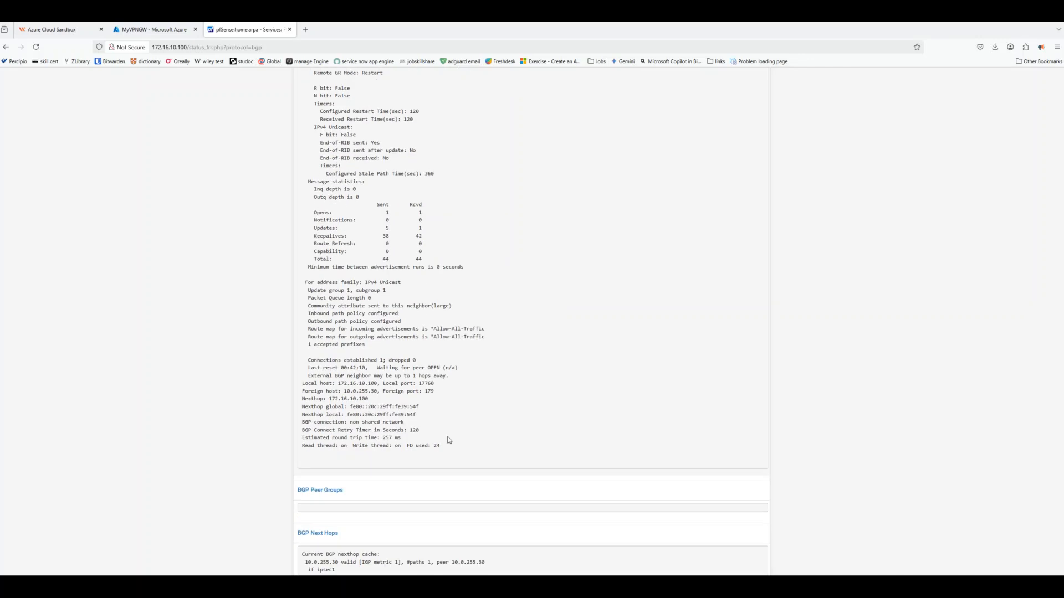
{"action": "scroll", "coordinate": [449, 441], "scroll_direction": "down", "scroll_amount": 1}
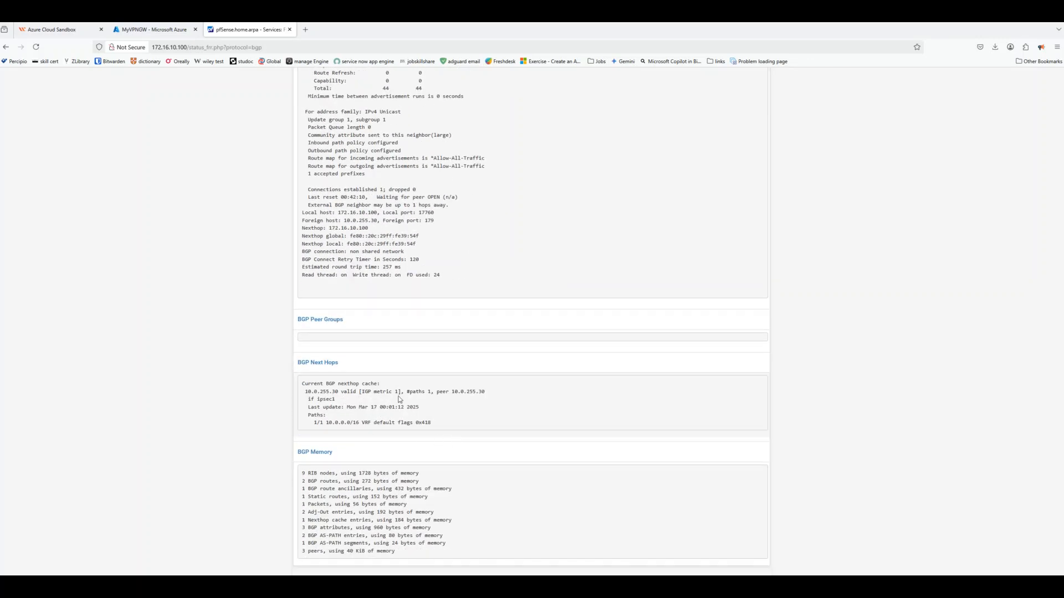
{"action": "scroll", "coordinate": [388, 421], "scroll_direction": "down", "scroll_amount": 1}
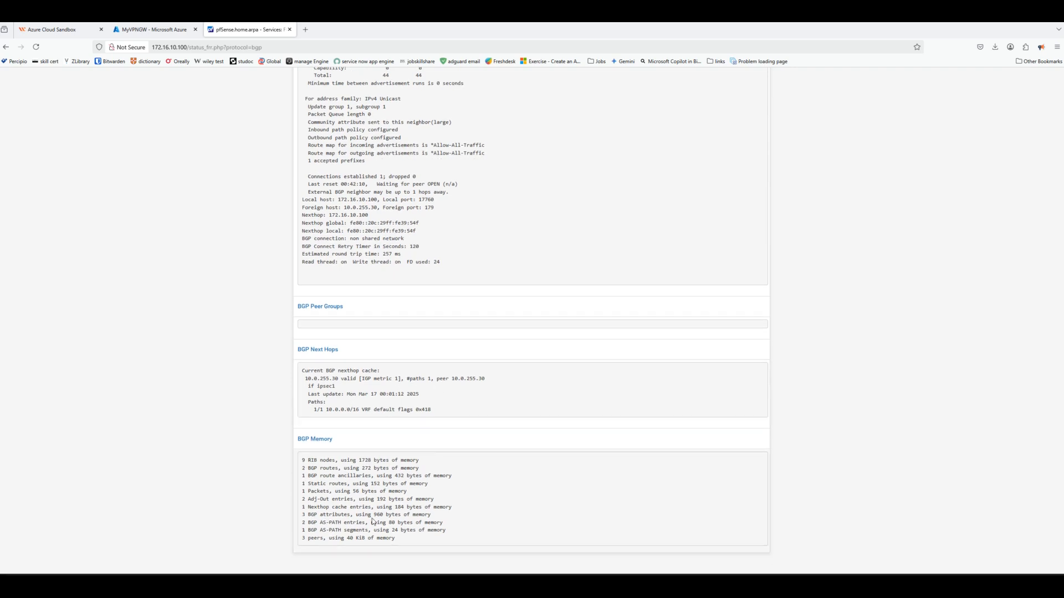
{"action": "scroll", "coordinate": [474, 332], "scroll_direction": "up", "scroll_amount": 5}
{"action": "scroll", "coordinate": [475, 329], "scroll_direction": "up", "scroll_amount": 15}
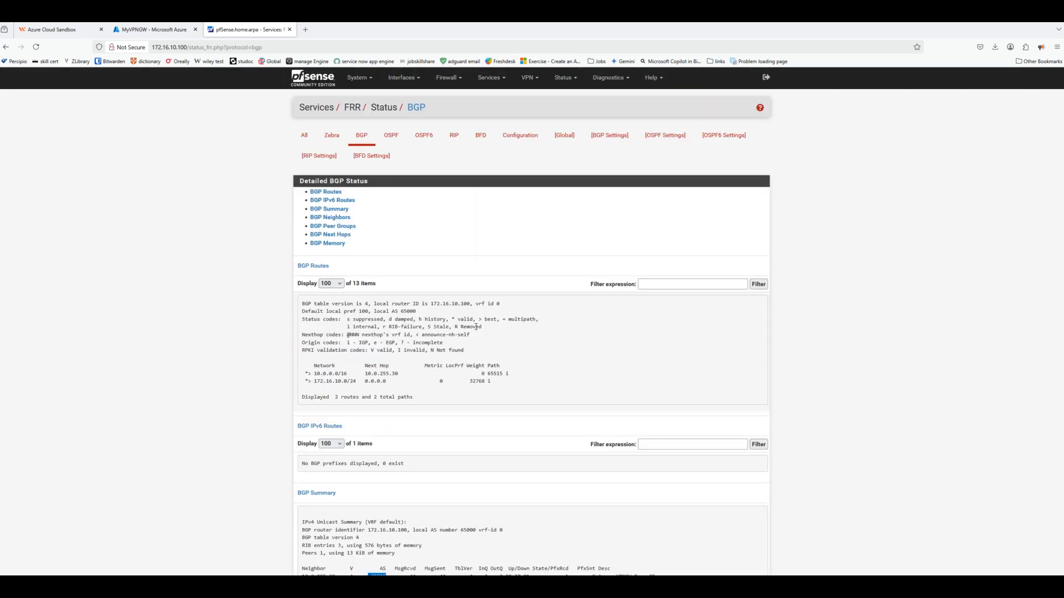
Switch to the Azure portal and open the overview of the vm-1 virtual machine to check its IP addresses
{"action": "left_click", "coordinate": [142, 34]}
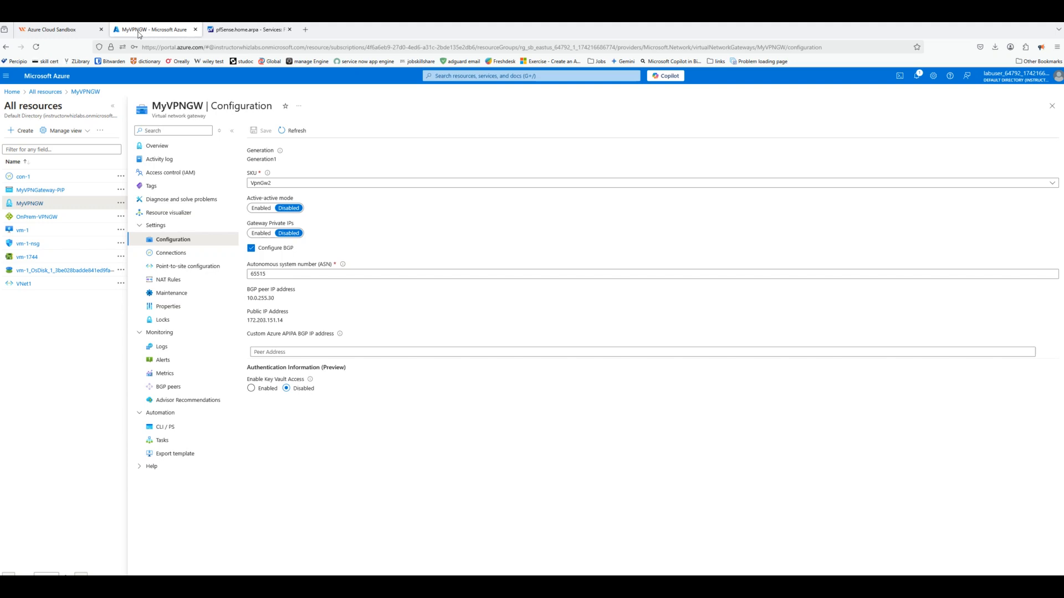
{"action": "left_click", "coordinate": [25, 232]}
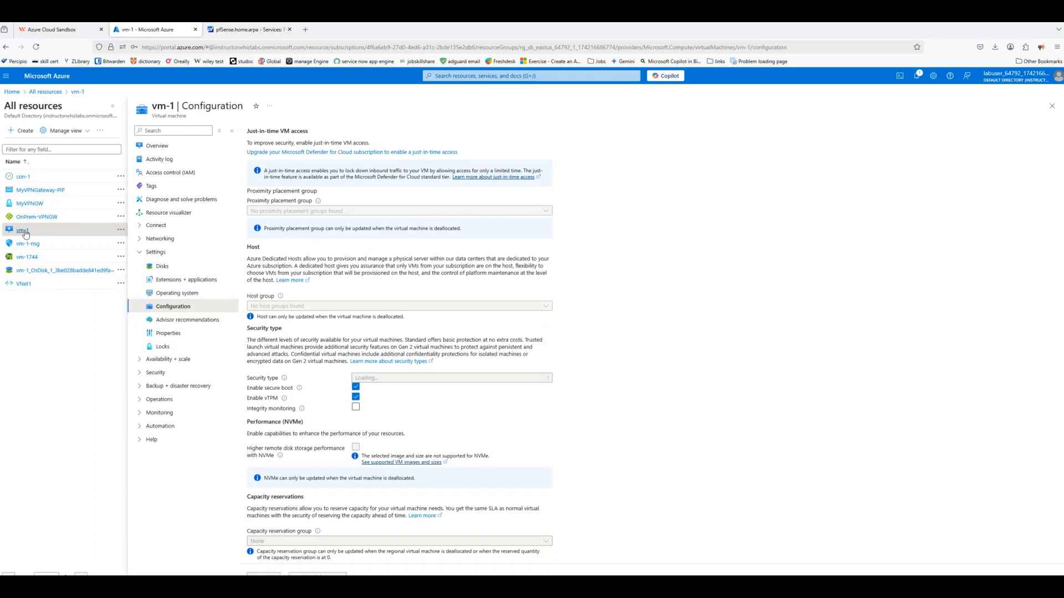
{"action": "left_click", "coordinate": [158, 146]}
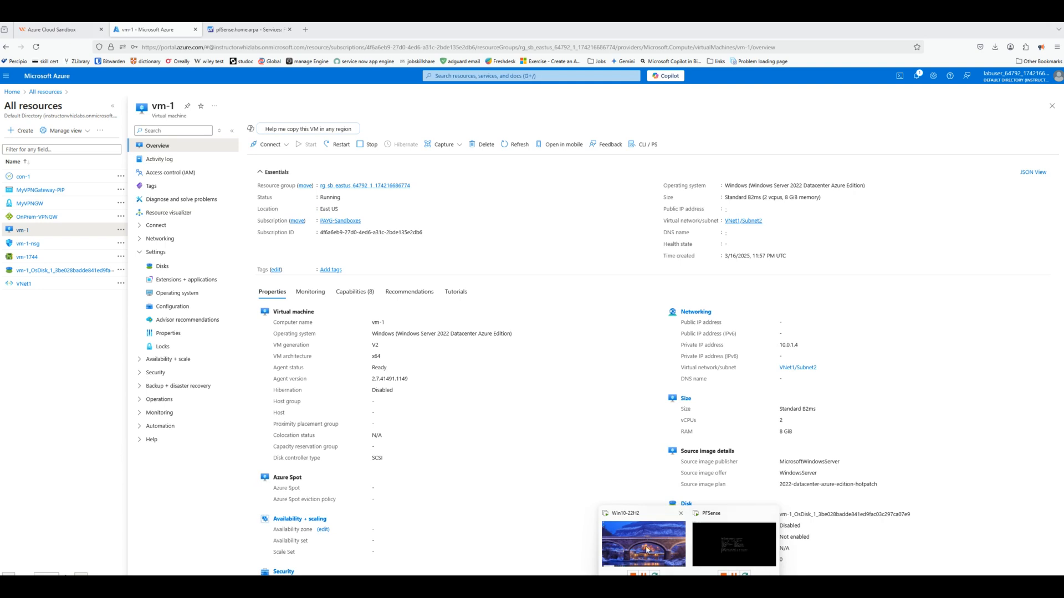
Open Remote Desktop Connection in the Win10-22H2 virtual machine and compare its target computer address with vm-1's private IP address in Azure
{"action": "left_click", "coordinate": [647, 546]}
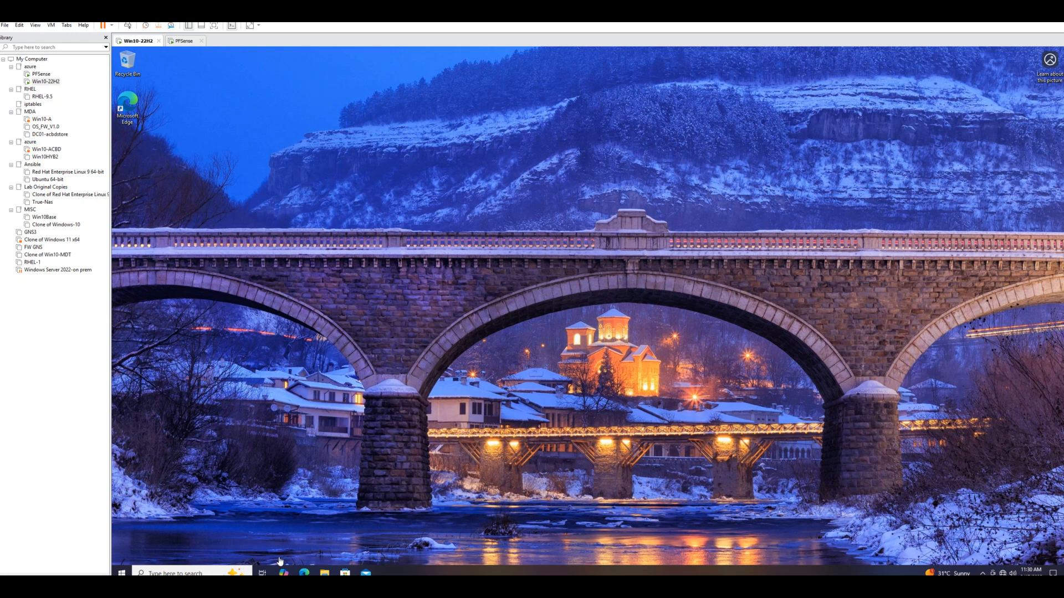
{"action": "left_click", "coordinate": [192, 572]}
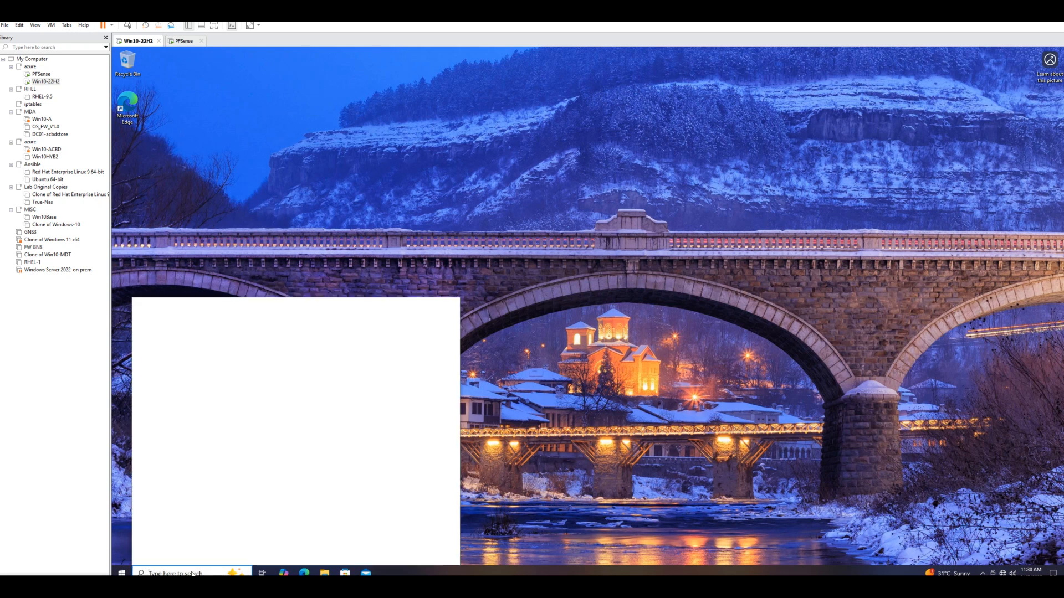
{"action": "type", "text": "rdp"}
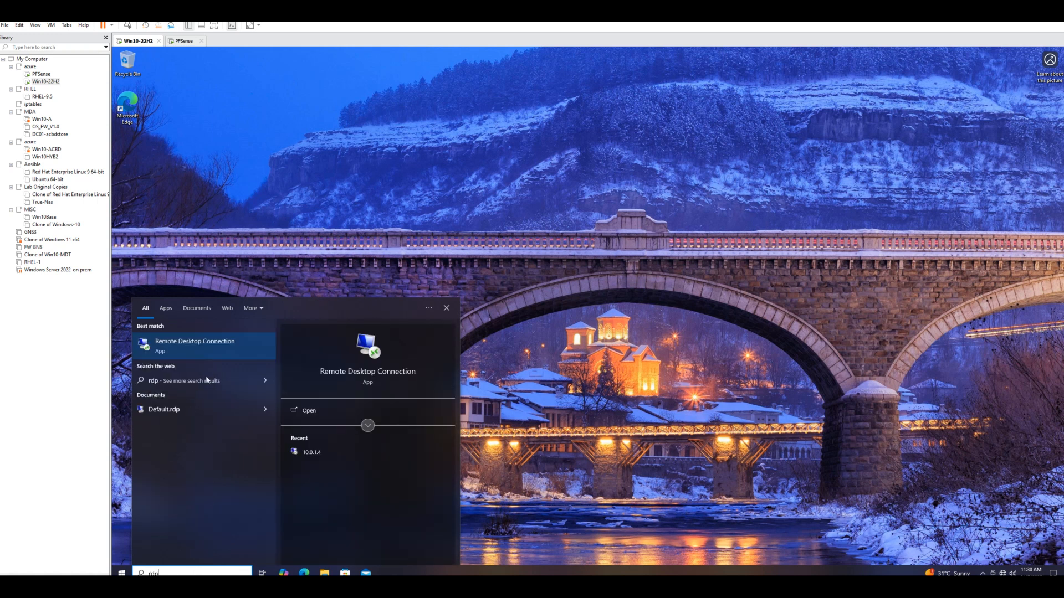
{"action": "left_click", "coordinate": [348, 366]}
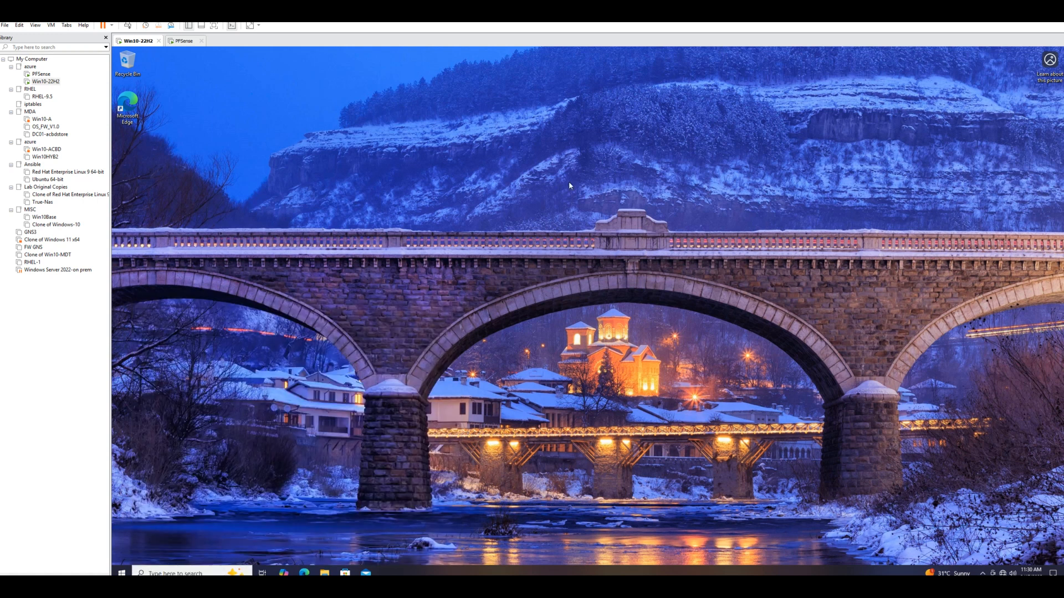
{"action": "left_click", "coordinate": [561, 203]}
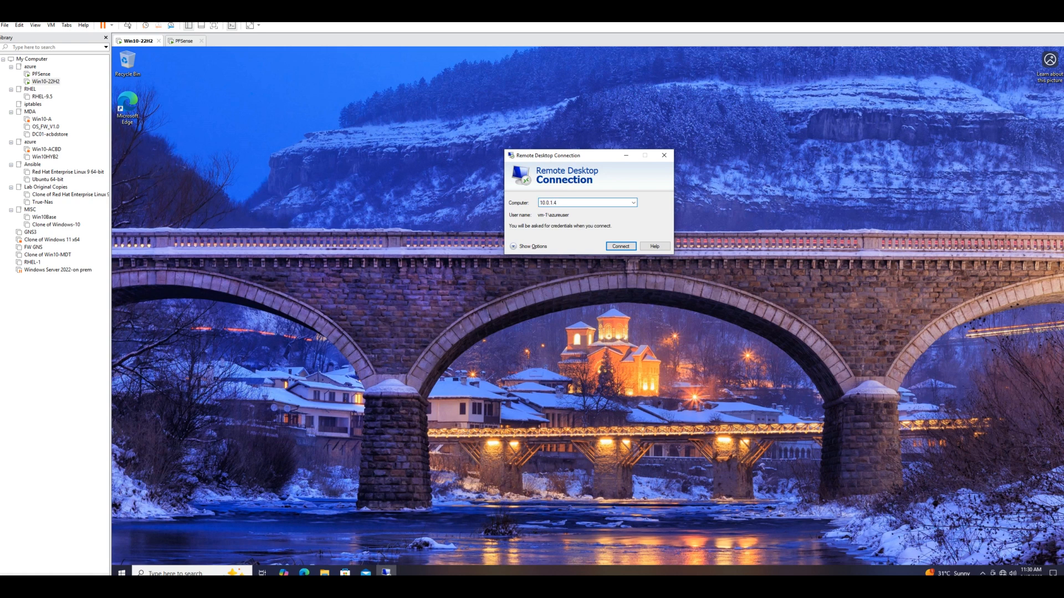
{"action": "left_click", "coordinate": [670, 587]}
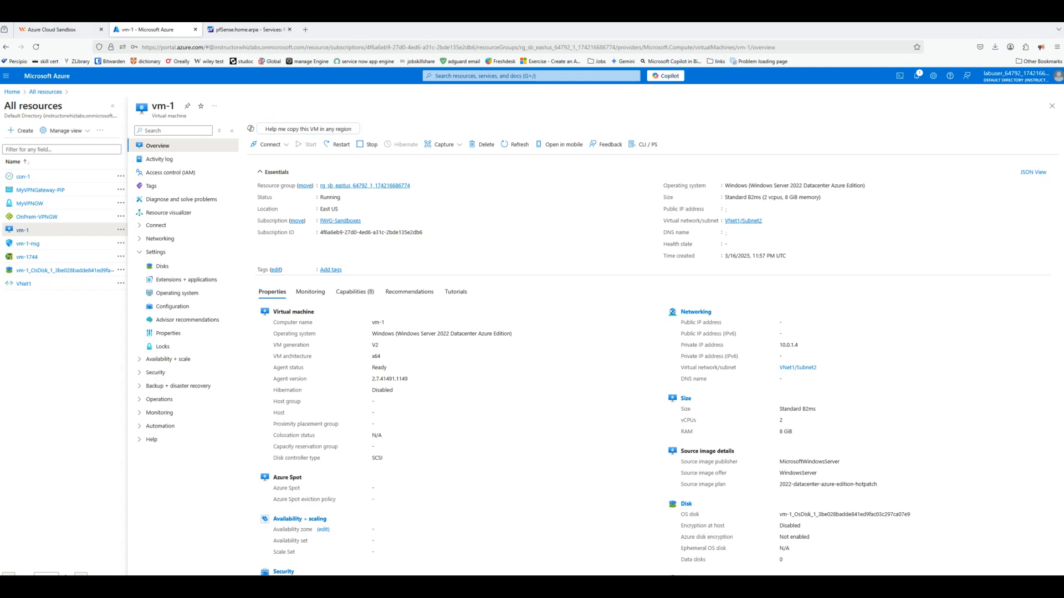
Connect from the Win10-22H2 virtual machine to 10.0.1.4 by remote desktop, entering the account password and accepting the untrusted certificate
{"action": "key", "text": "alt+Tab"}
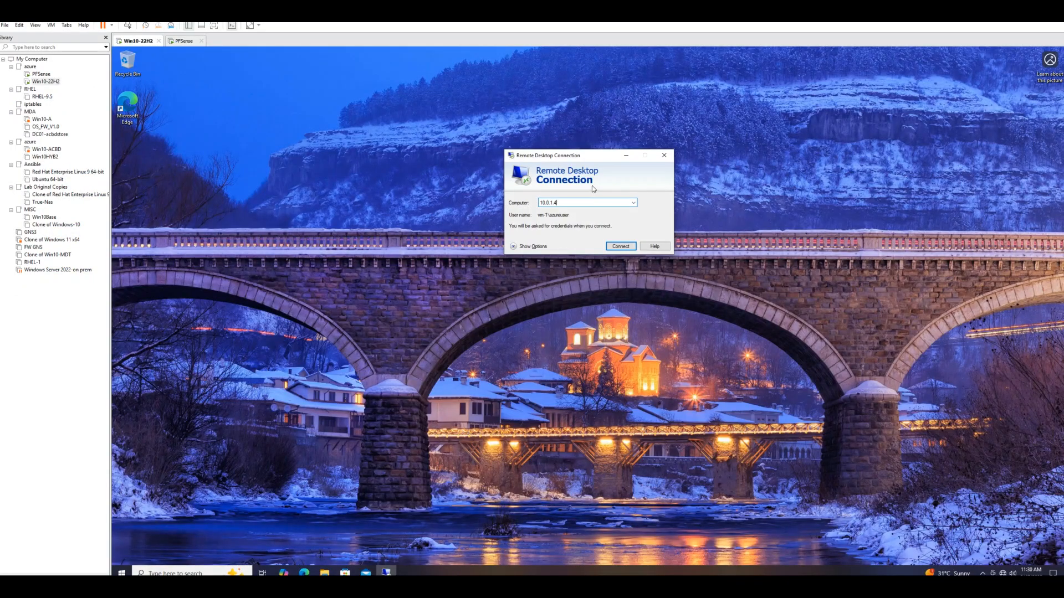
{"action": "left_click", "coordinate": [618, 247]}
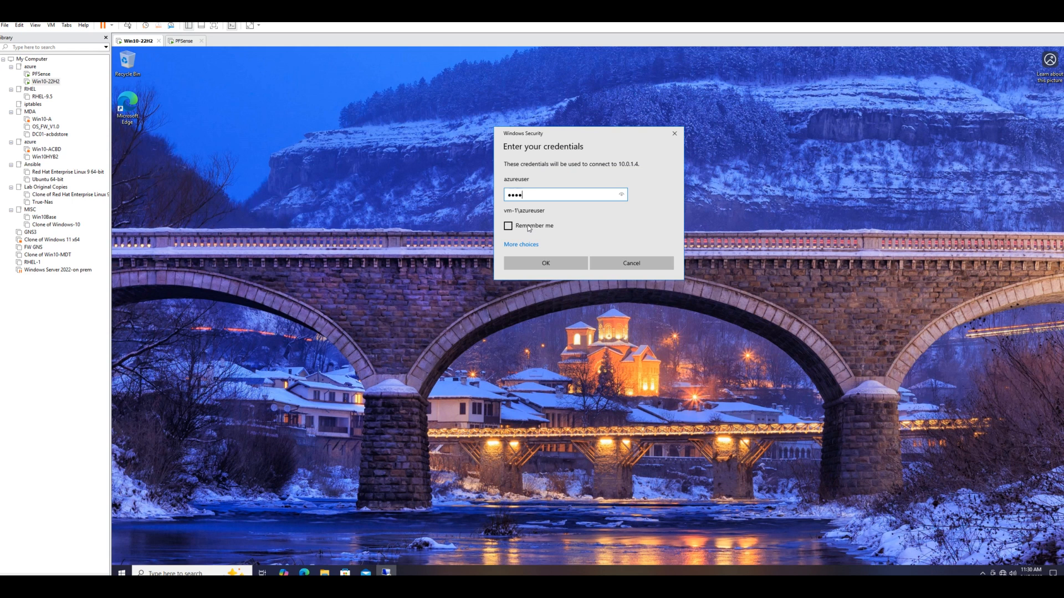
{"action": "type", "text": "••••"}
{"action": "left_click", "coordinate": [527, 225]}
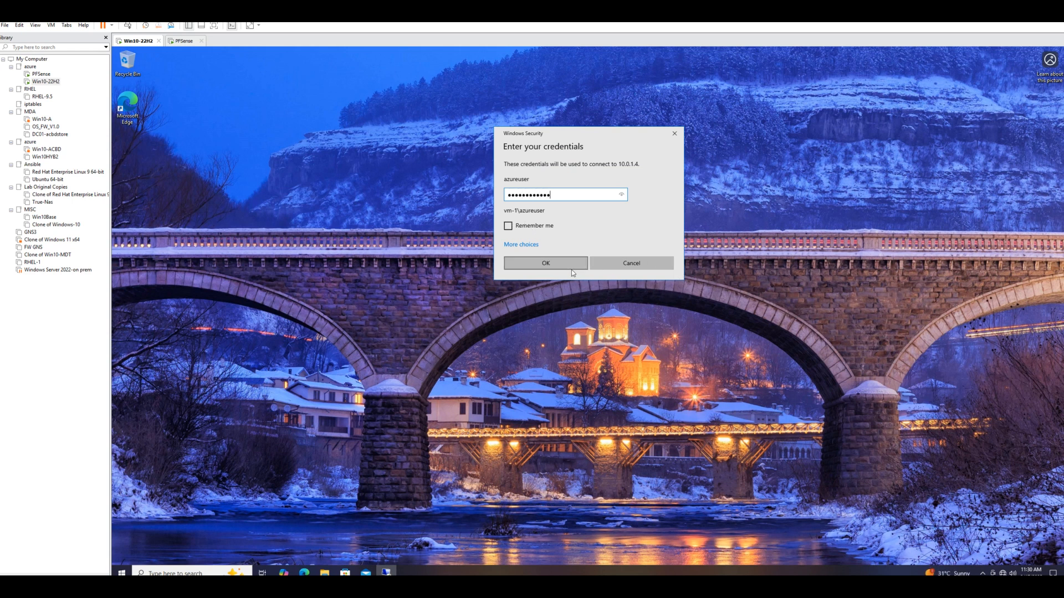
{"action": "left_click", "coordinate": [556, 264]}
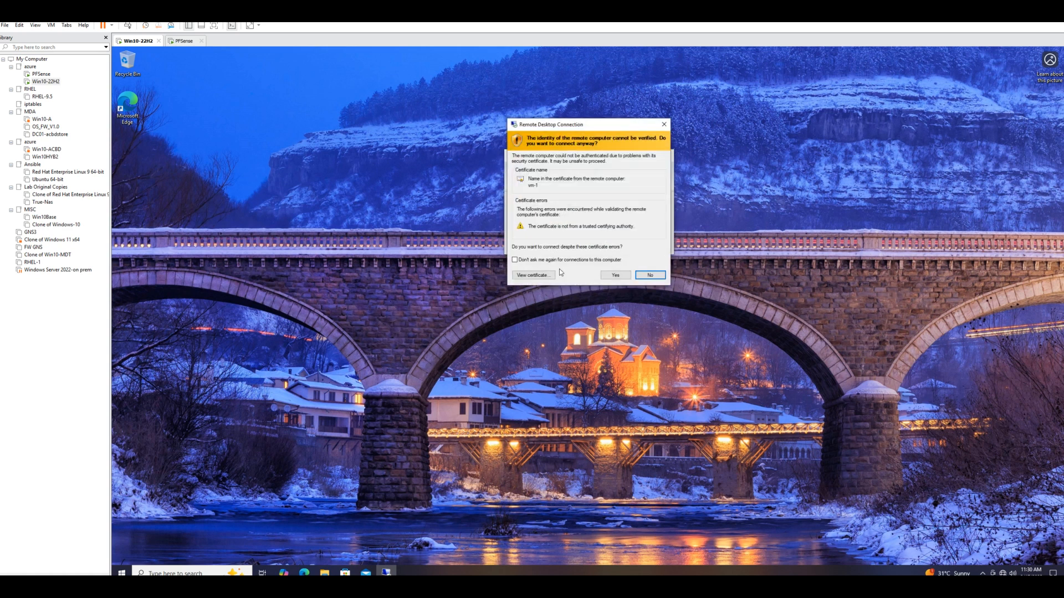
{"action": "left_click", "coordinate": [615, 275]}
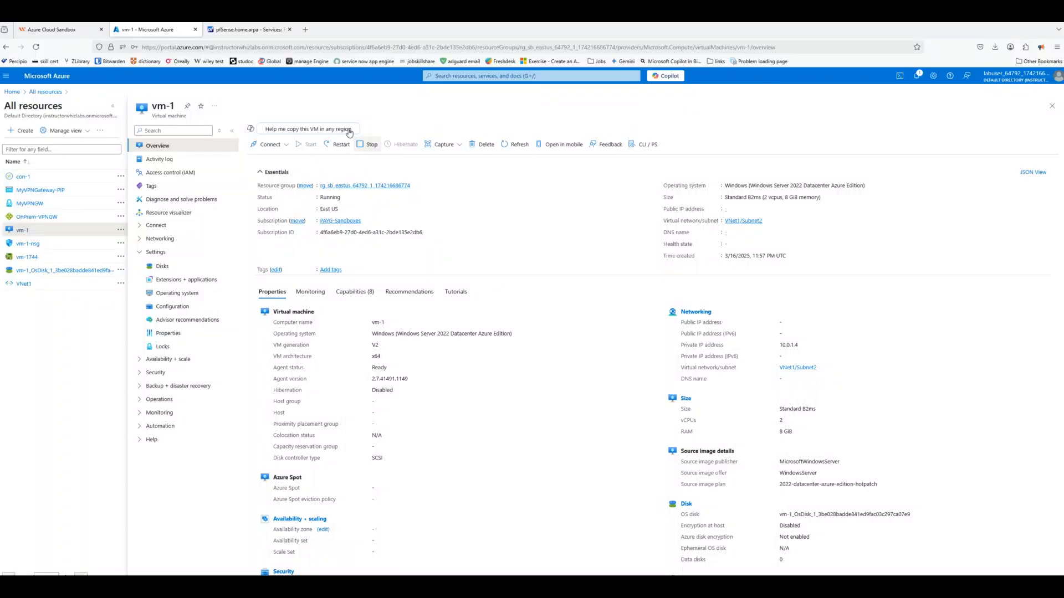
Switch to the pfSense web interface and review the detailed BGP status, covering routes, summary, neighbor capabilities, message statistics and route maps
{"action": "left_click", "coordinate": [247, 30]}
{"action": "scroll", "coordinate": [542, 459], "scroll_direction": "down", "scroll_amount": 15}
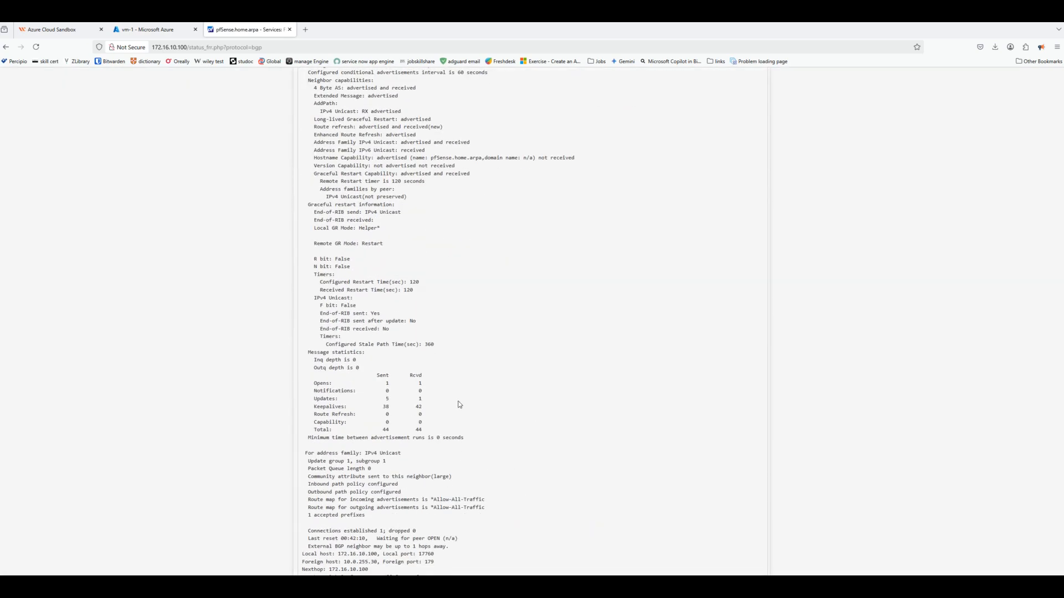
{"action": "scroll", "coordinate": [453, 398], "scroll_direction": "up", "scroll_amount": 15}
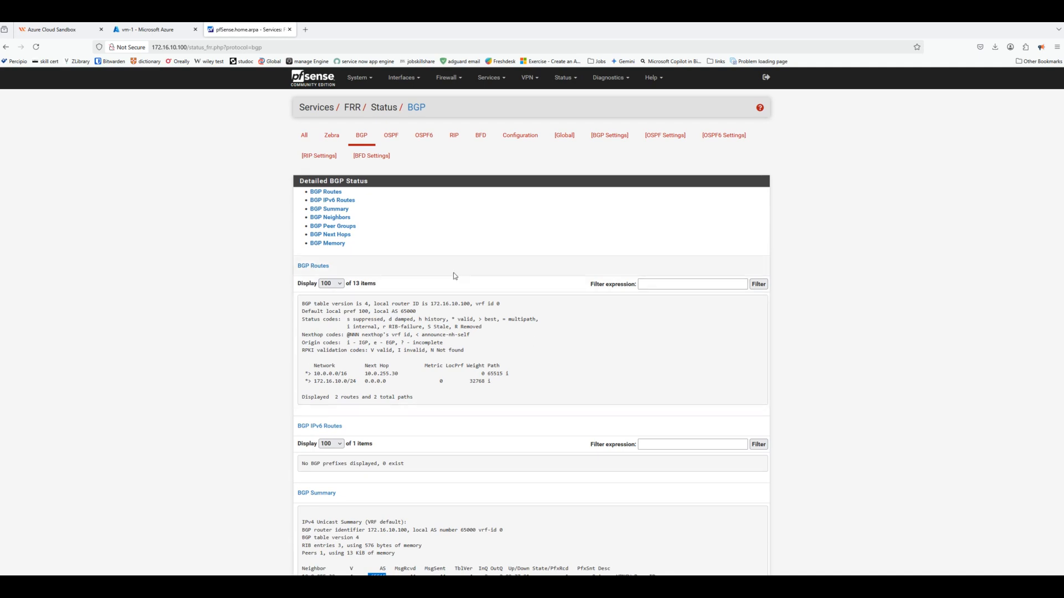
{"action": "scroll", "coordinate": [453, 272], "scroll_direction": "down", "scroll_amount": 5}
{"action": "scroll", "coordinate": [467, 329], "scroll_direction": "down", "scroll_amount": 8}
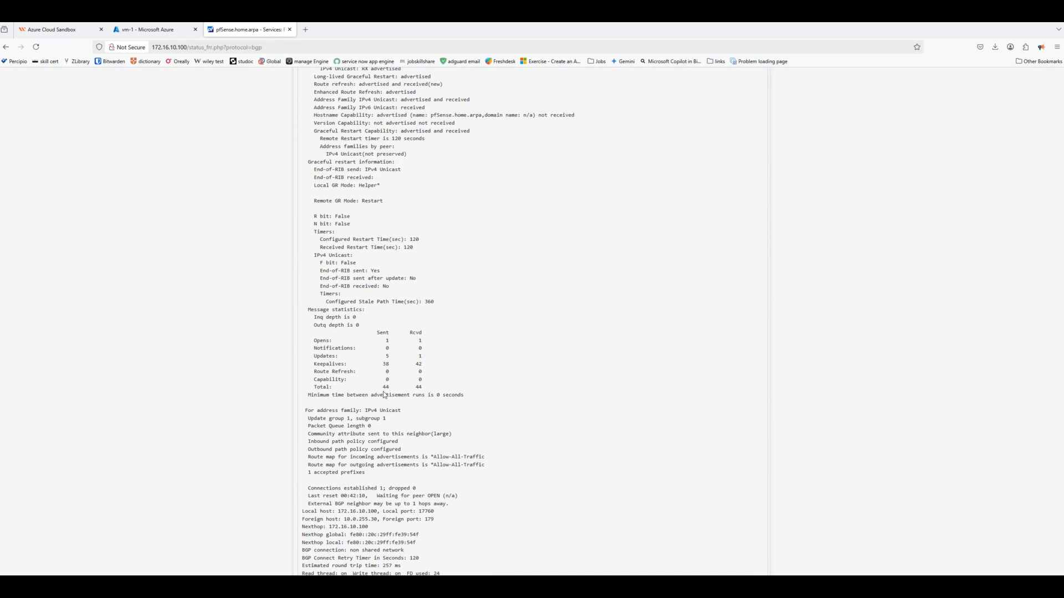
{"action": "scroll", "coordinate": [437, 418], "scroll_direction": "down", "scroll_amount": 3}
{"action": "scroll", "coordinate": [473, 412], "scroll_direction": "down", "scroll_amount": 3}
{"action": "scroll", "coordinate": [474, 413], "scroll_direction": "up", "scroll_amount": 10}
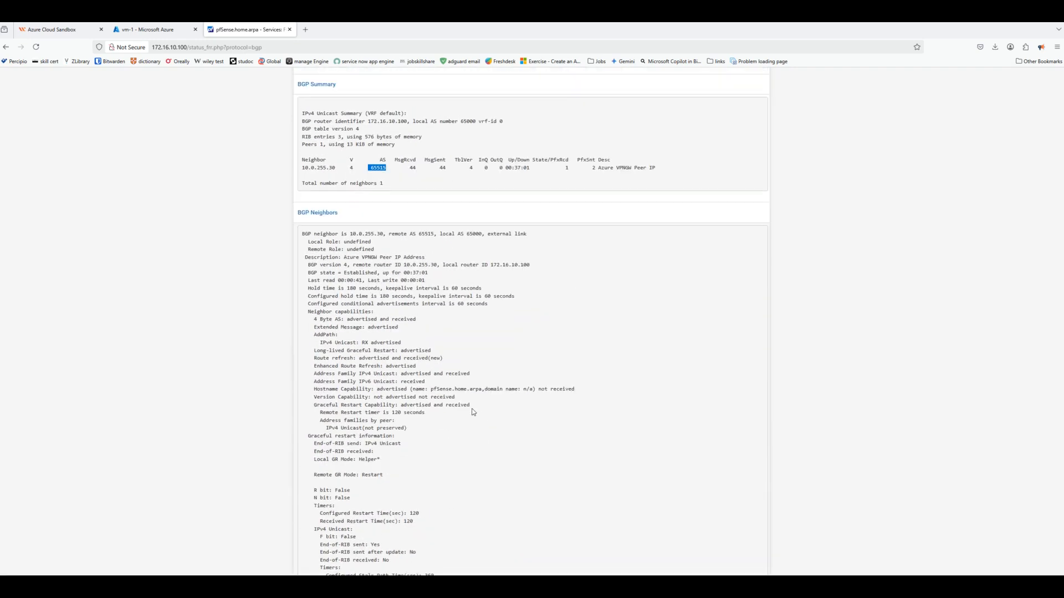
{"action": "scroll", "coordinate": [474, 413], "scroll_direction": "up", "scroll_amount": 8}
Return to the remote session in Win10-22H2, allow network discovery, dismiss the Windows Admin Center notice and close Server Manager
{"action": "left_click", "coordinate": [689, 587]}
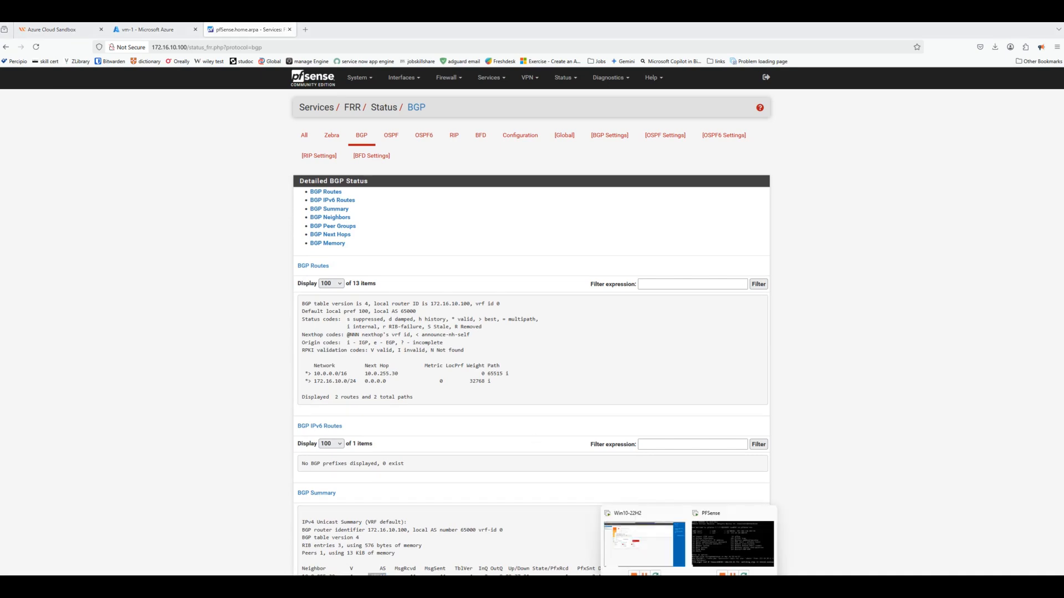
{"action": "left_click", "coordinate": [726, 544]}
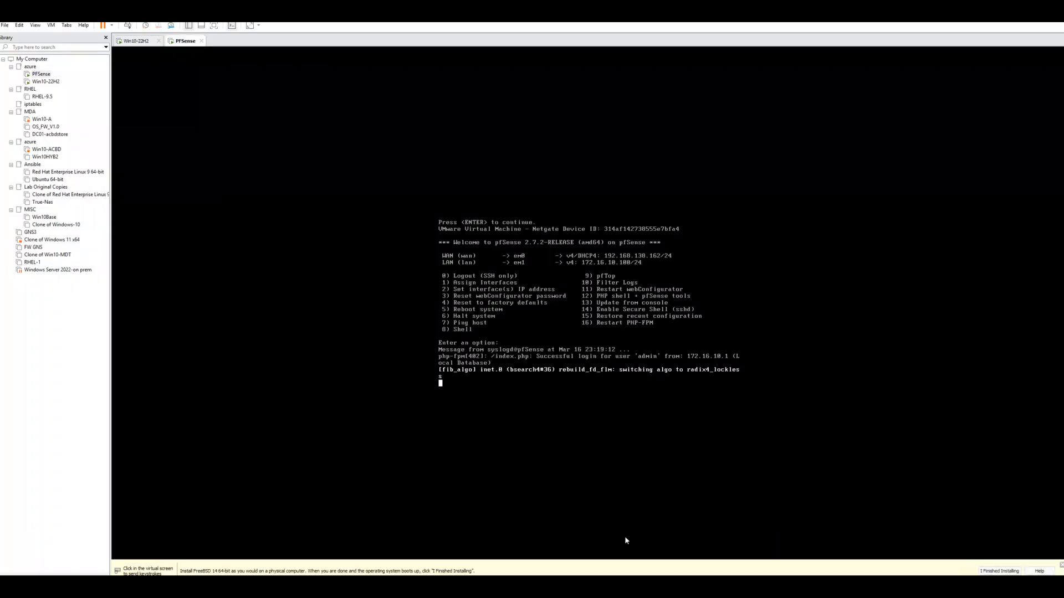
{"action": "left_click", "coordinate": [138, 42]}
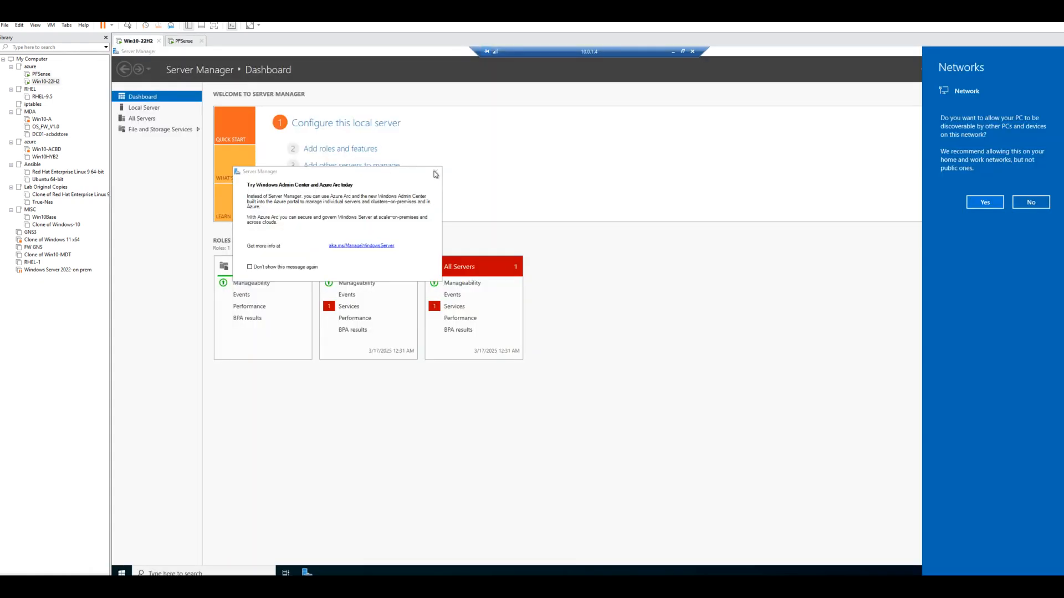
{"action": "left_click", "coordinate": [982, 203]}
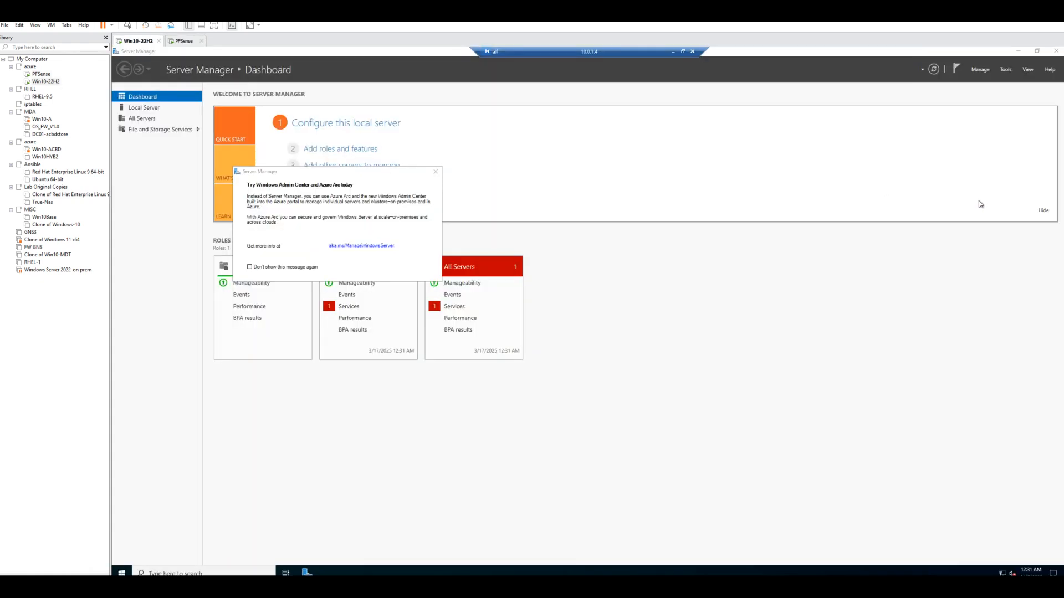
{"action": "left_click", "coordinate": [435, 171]}
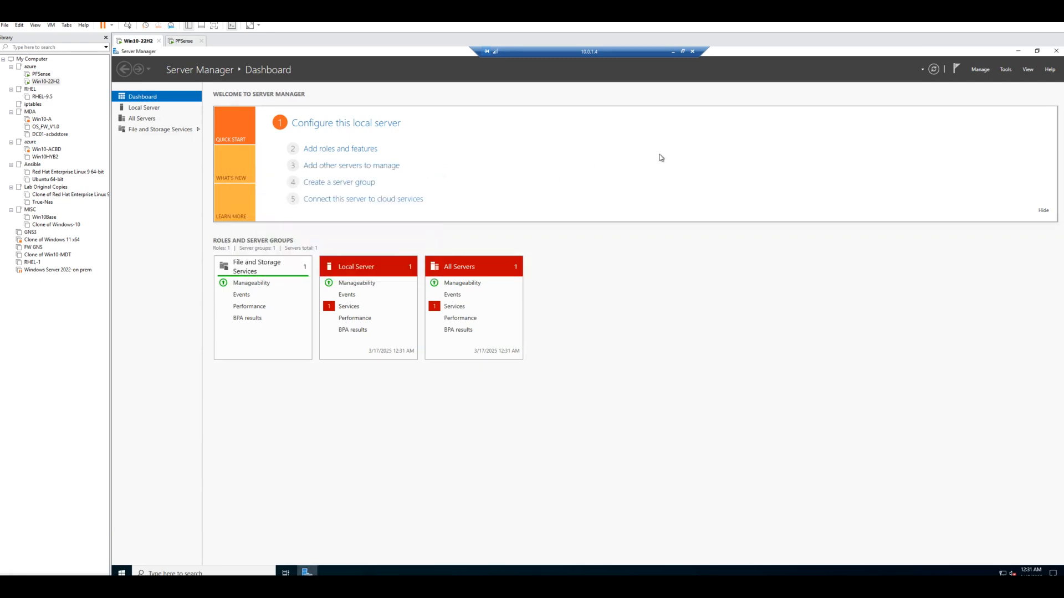
{"action": "left_click", "coordinate": [1056, 52]}
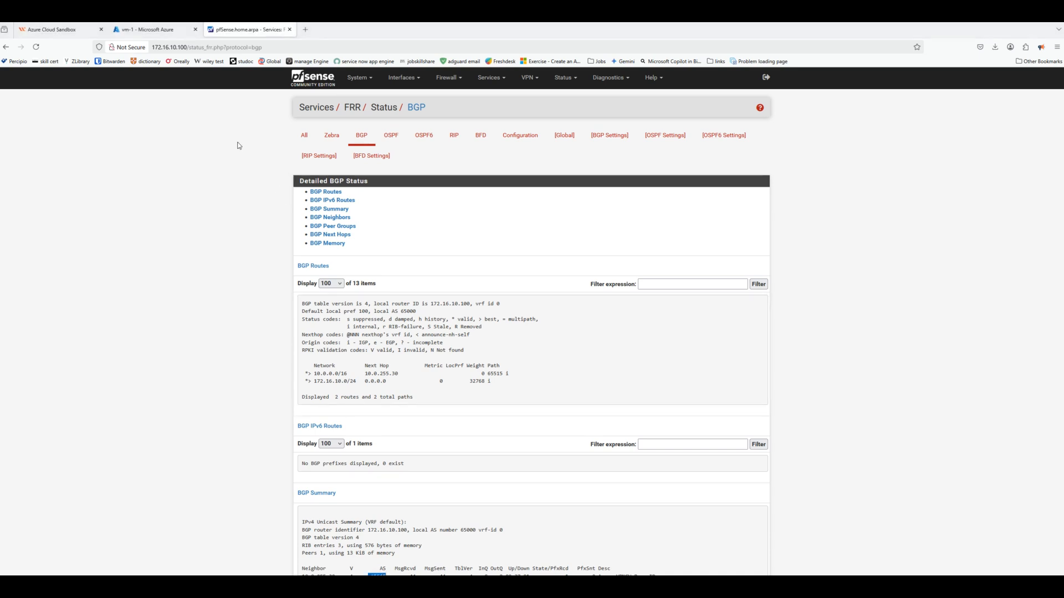
Switch to the Azure portal and check the BGP peers and learned routes of the MyVPNGW virtual network gateway
{"action": "left_click", "coordinate": [133, 31]}
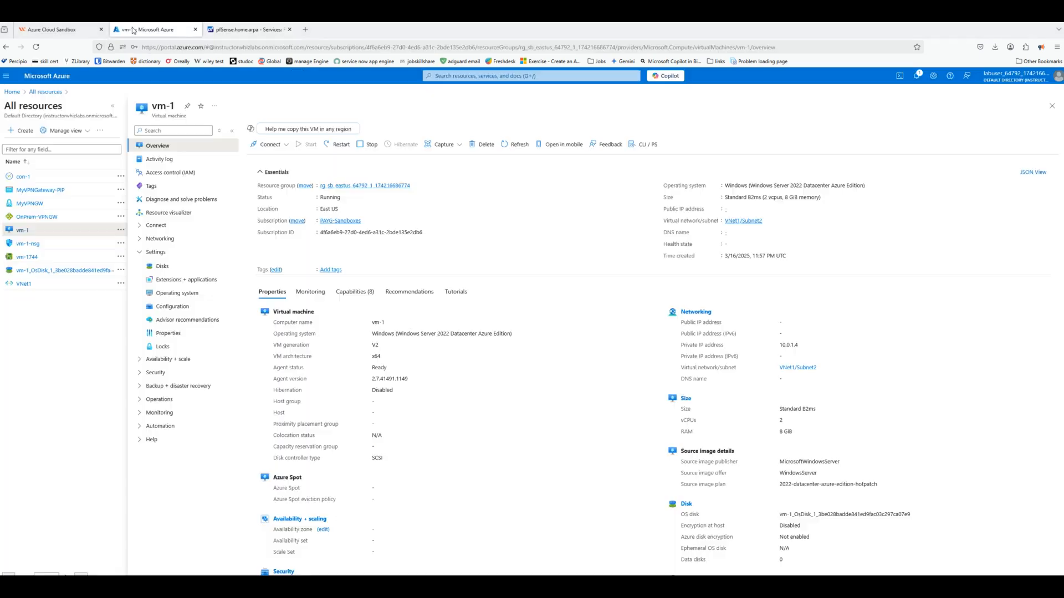
{"action": "left_click", "coordinate": [30, 203]}
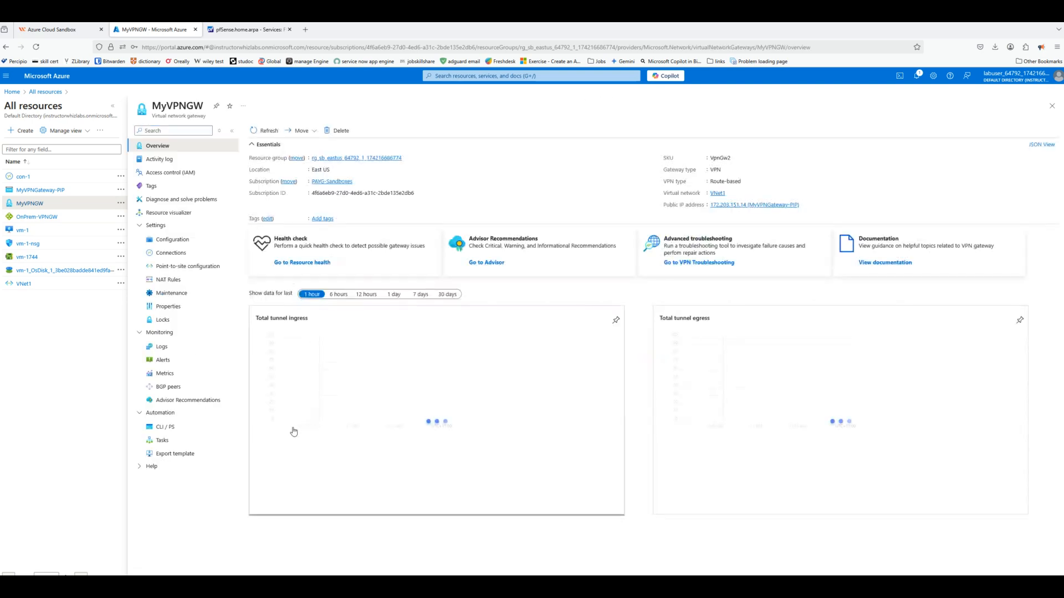
{"action": "left_click", "coordinate": [160, 390]}
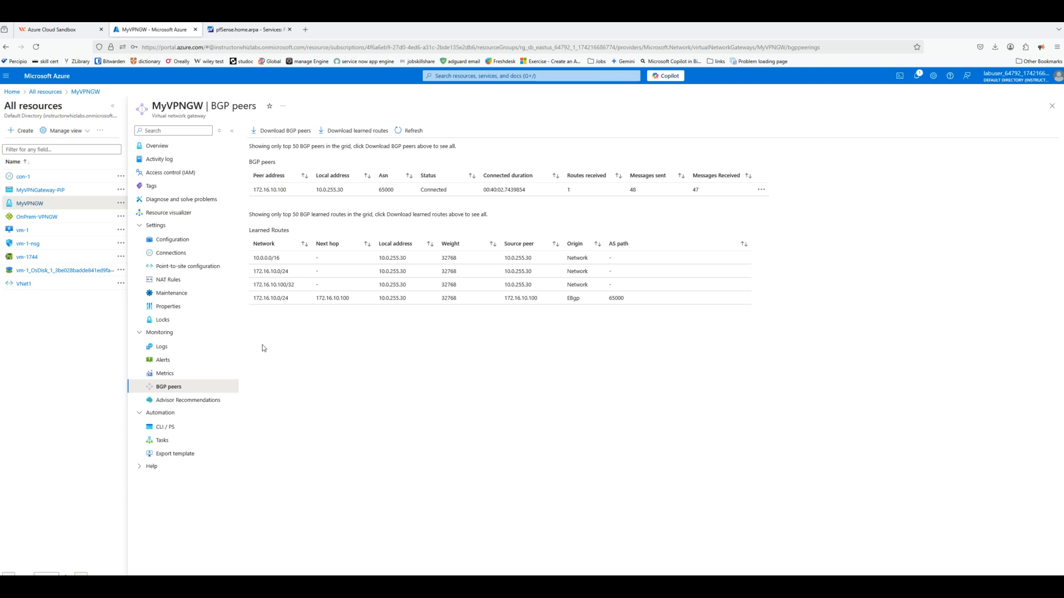
Check the con-1 connection's status and data transfer in its overview and open its configuration
{"action": "left_click", "coordinate": [22, 178]}
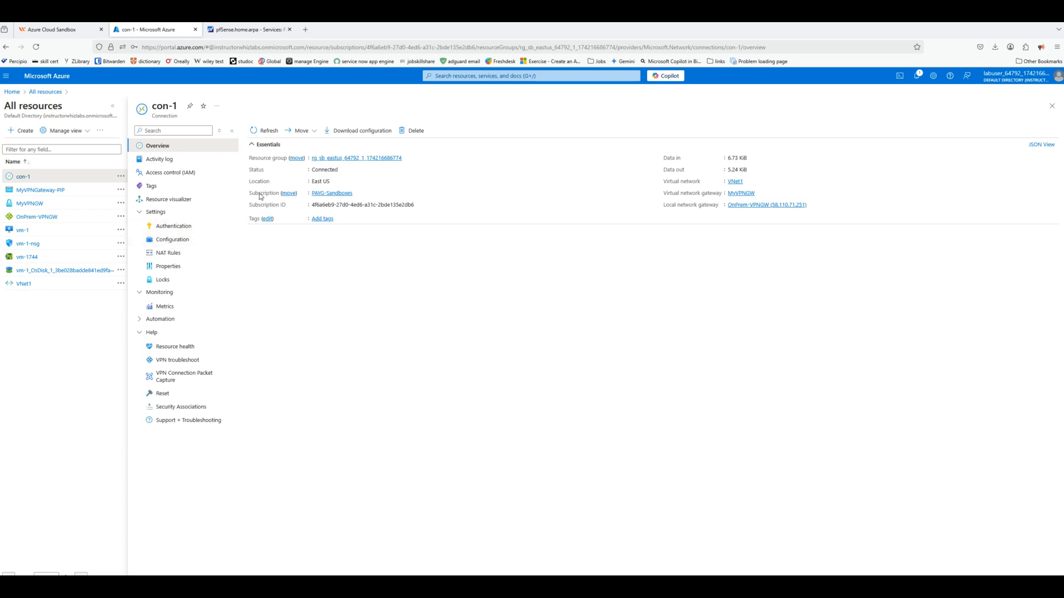
{"action": "left_click", "coordinate": [169, 242]}
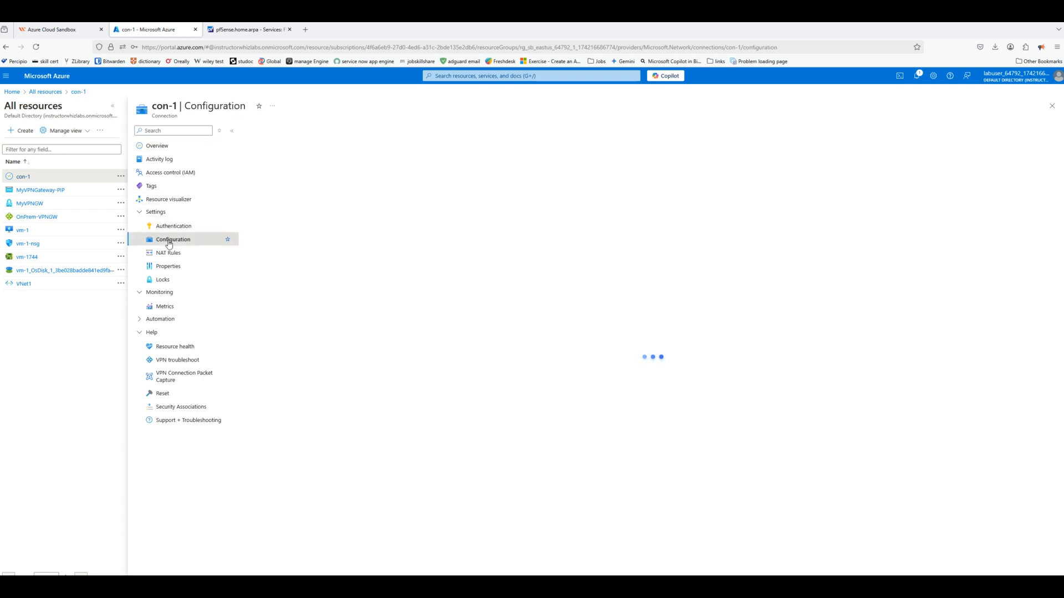